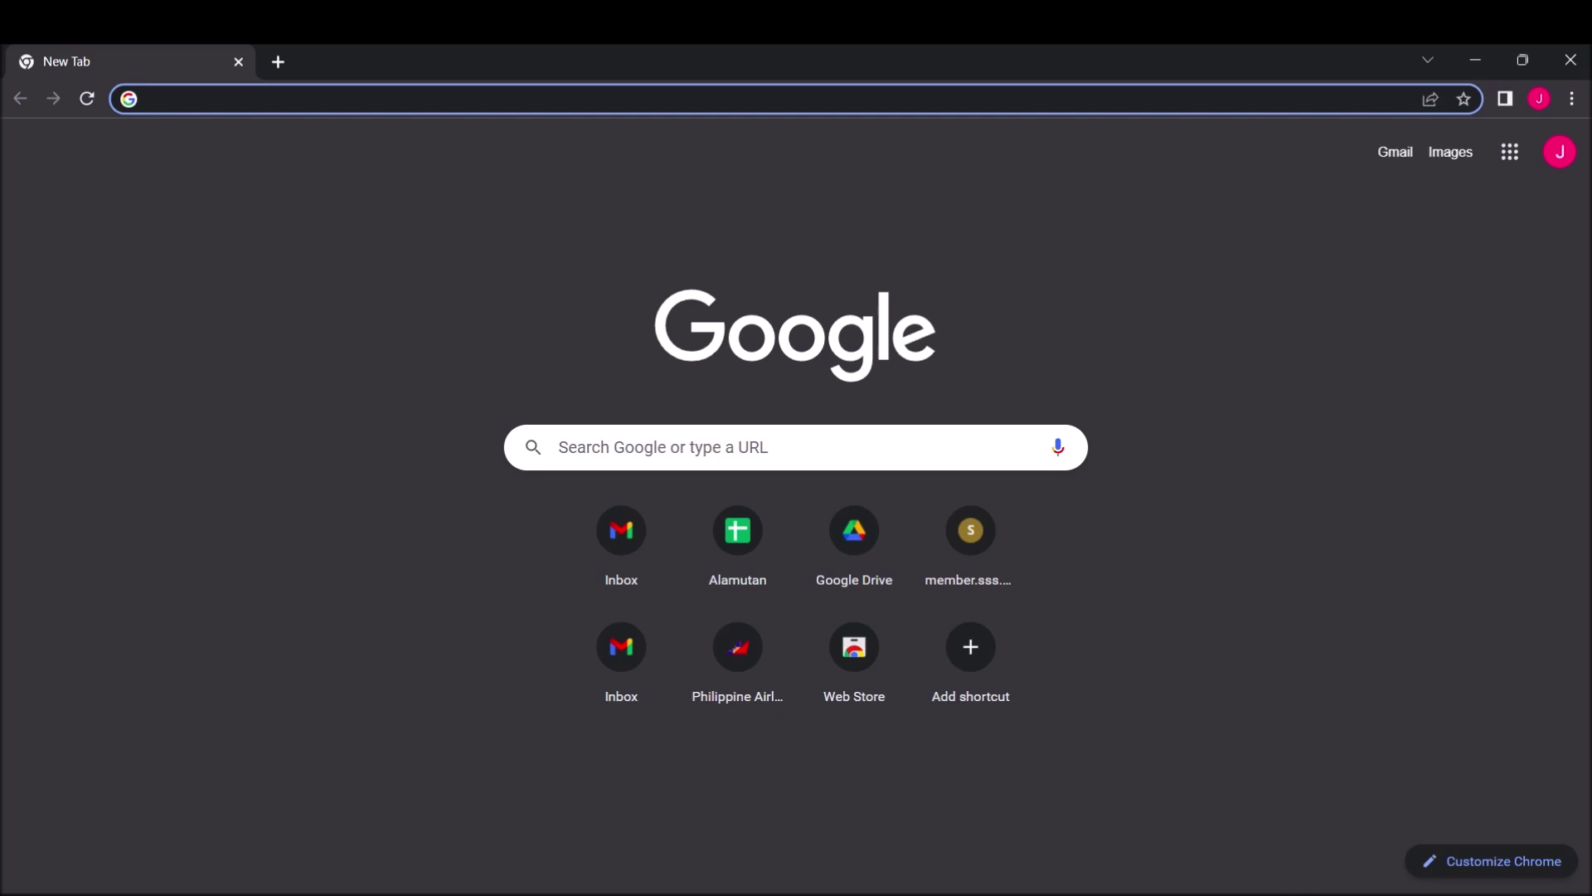
Step: Search Google for 'jasp' and open the official JASP website, jasp-stats.org
type("jas")
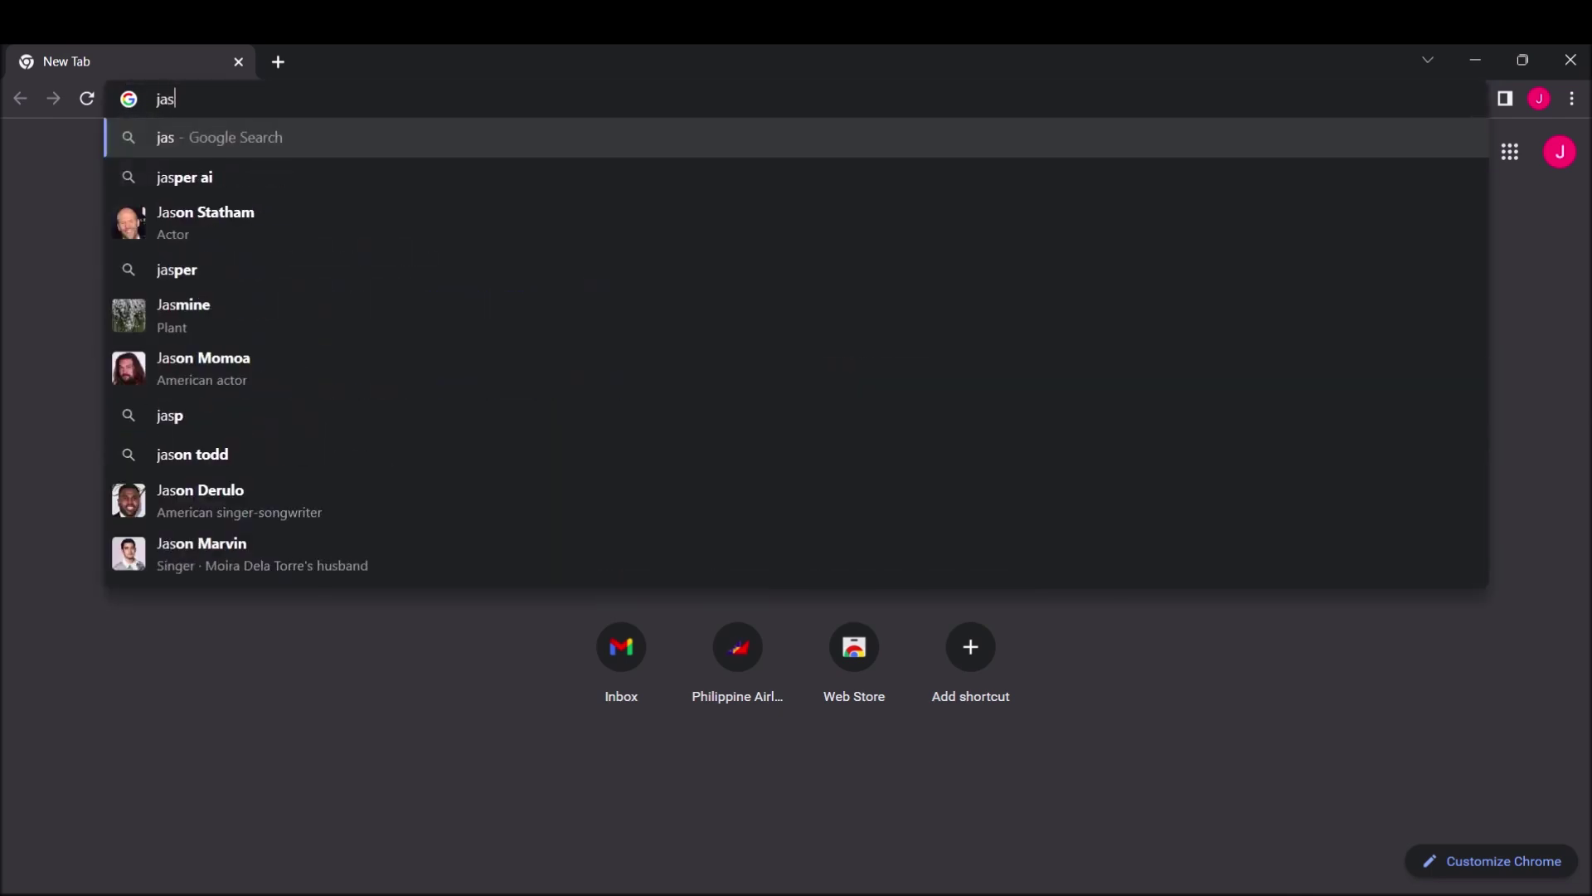
type("p")
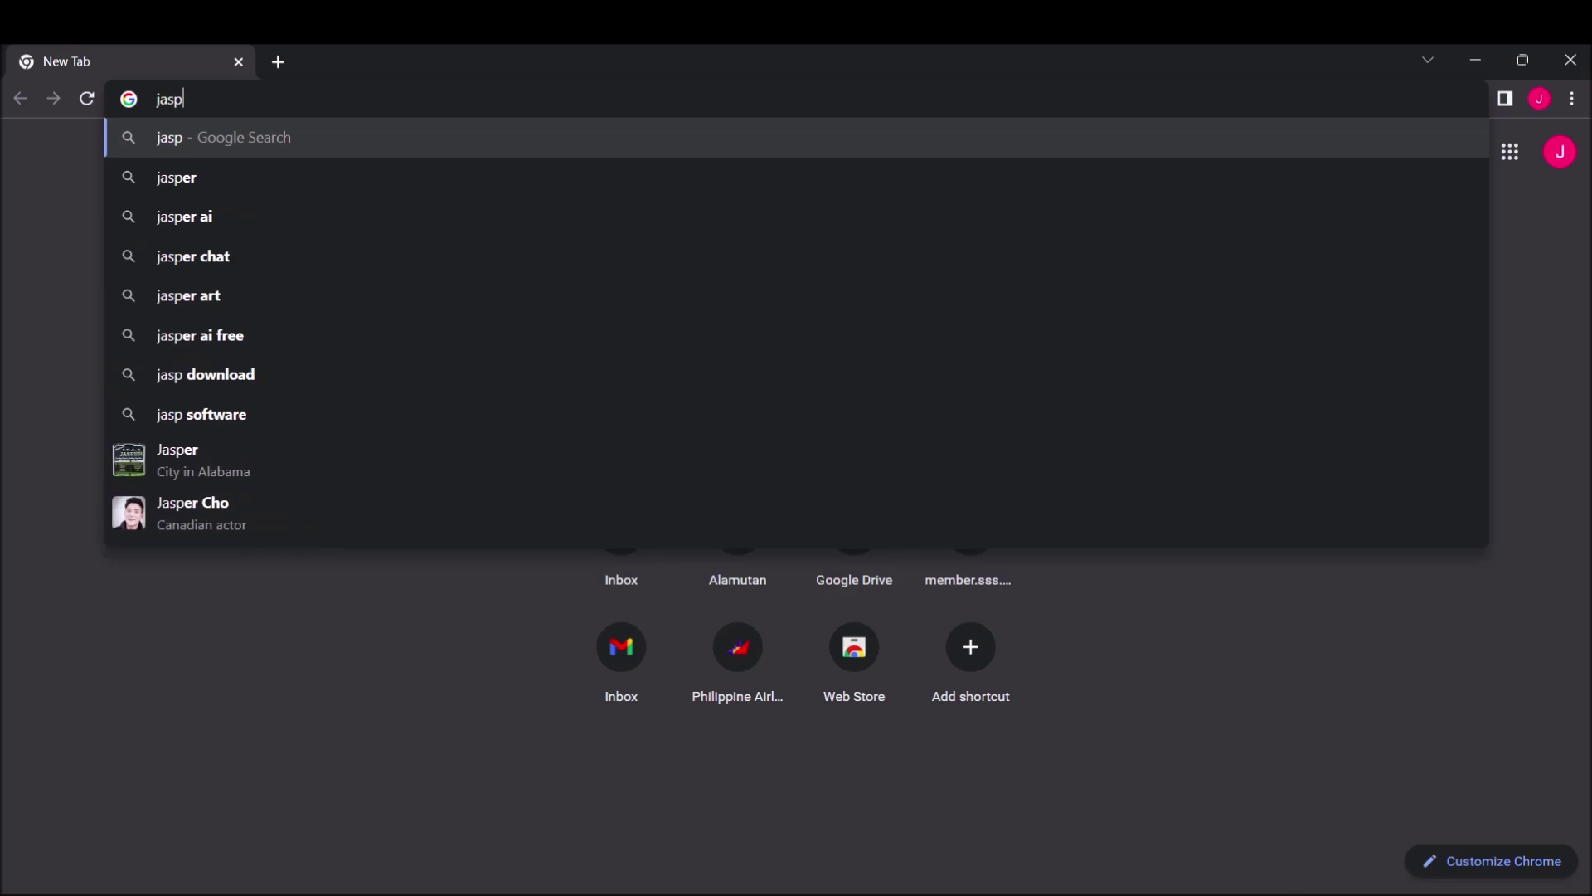
key("Return")
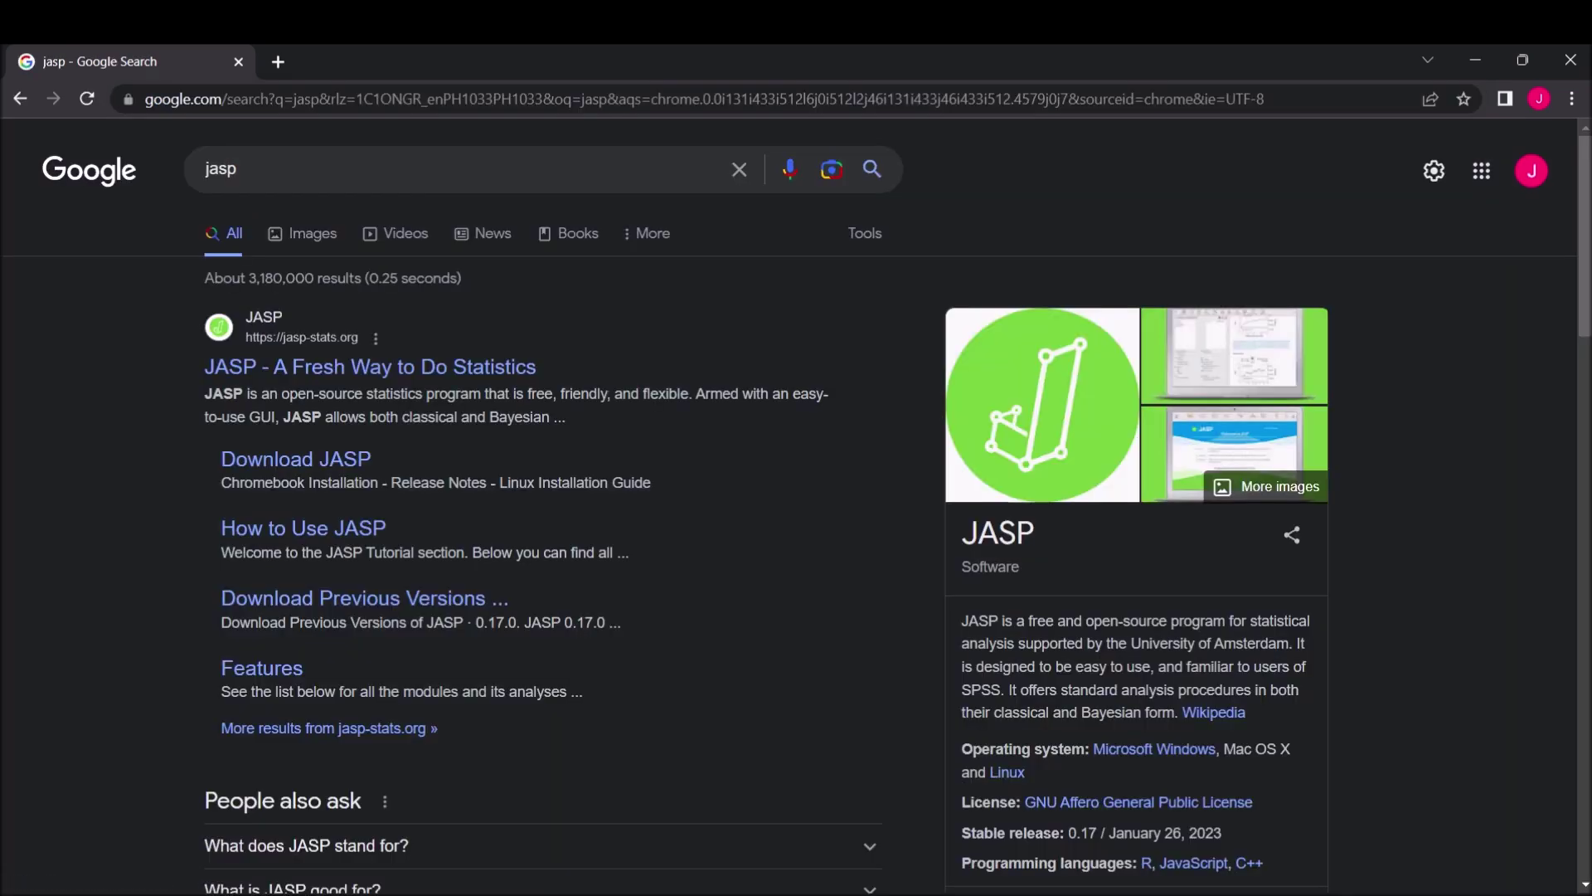
left_click(290, 370)
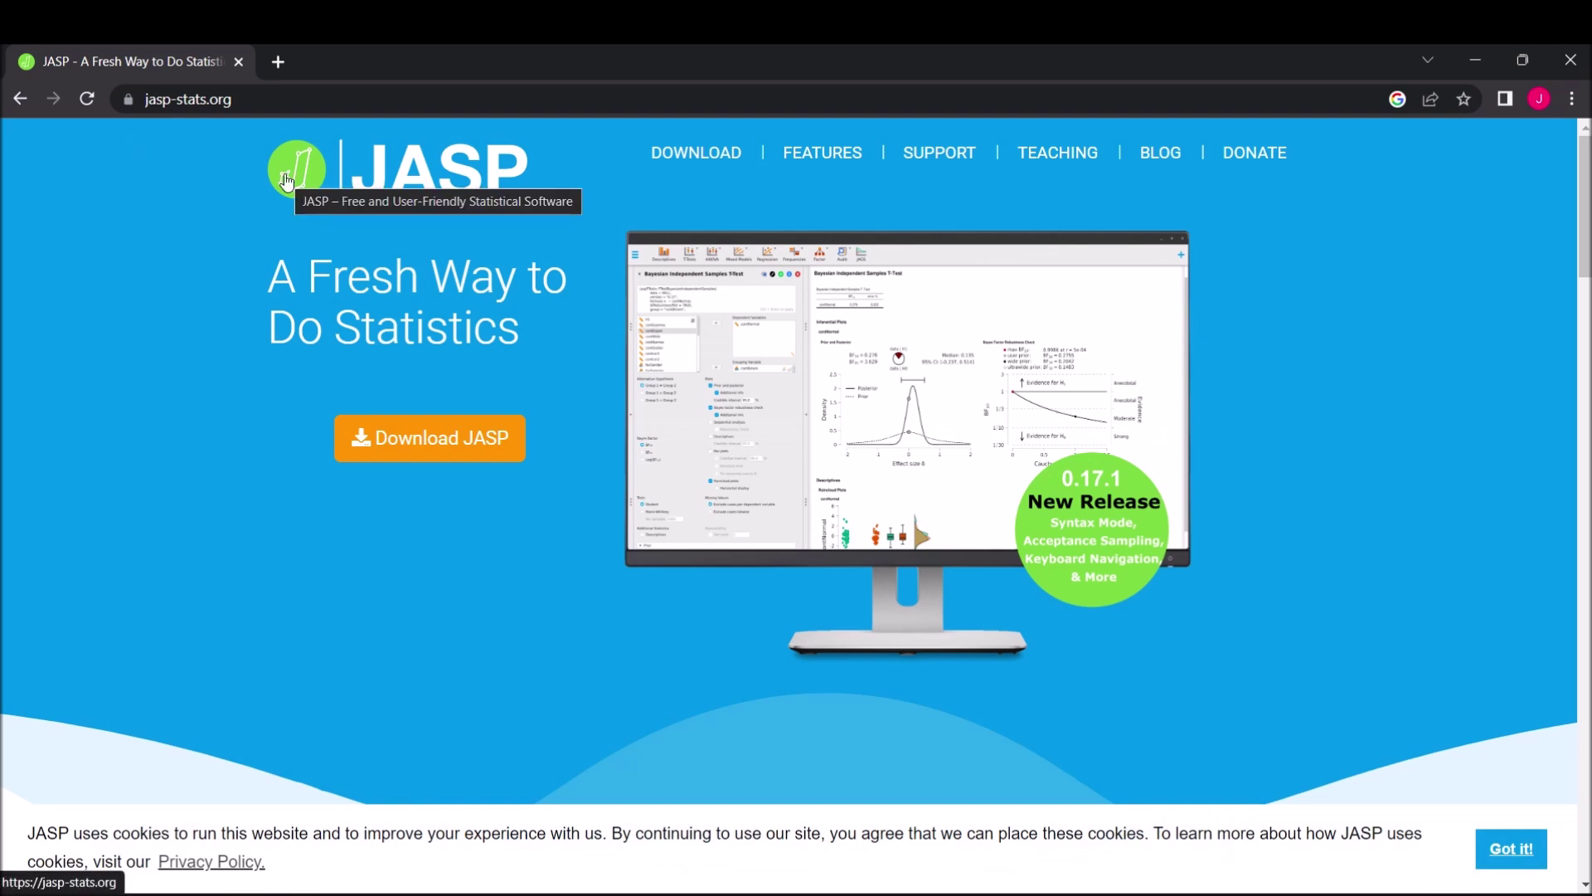
Step: Go to the JASP download page and download the Windows 64-bit installer JASP-0.17.1-64bit.msi
left_click(436, 470)
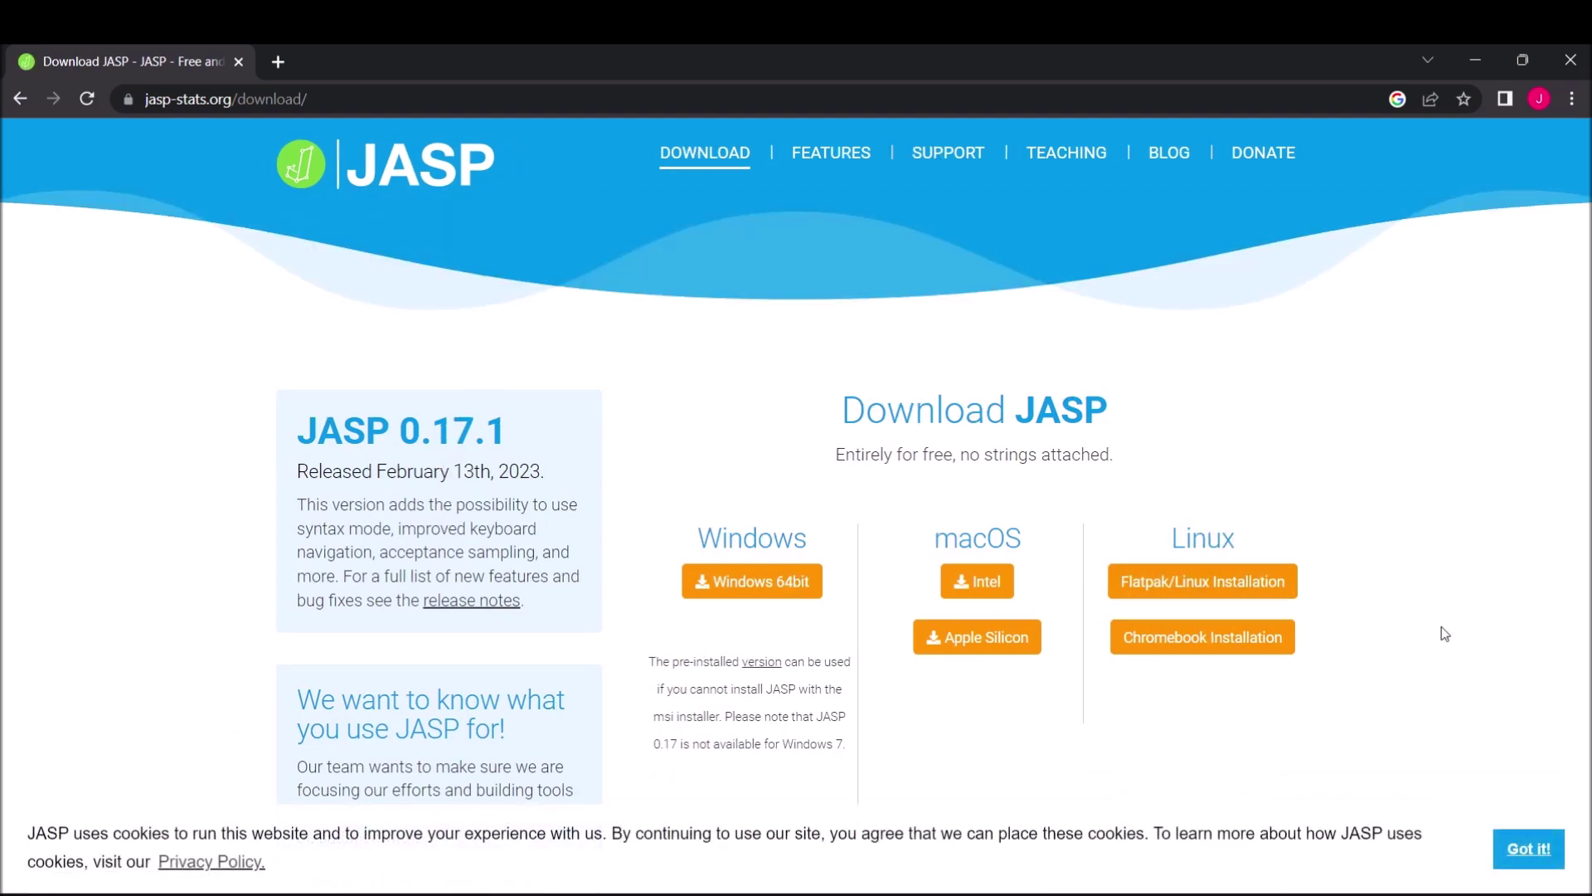
left_click(750, 583)
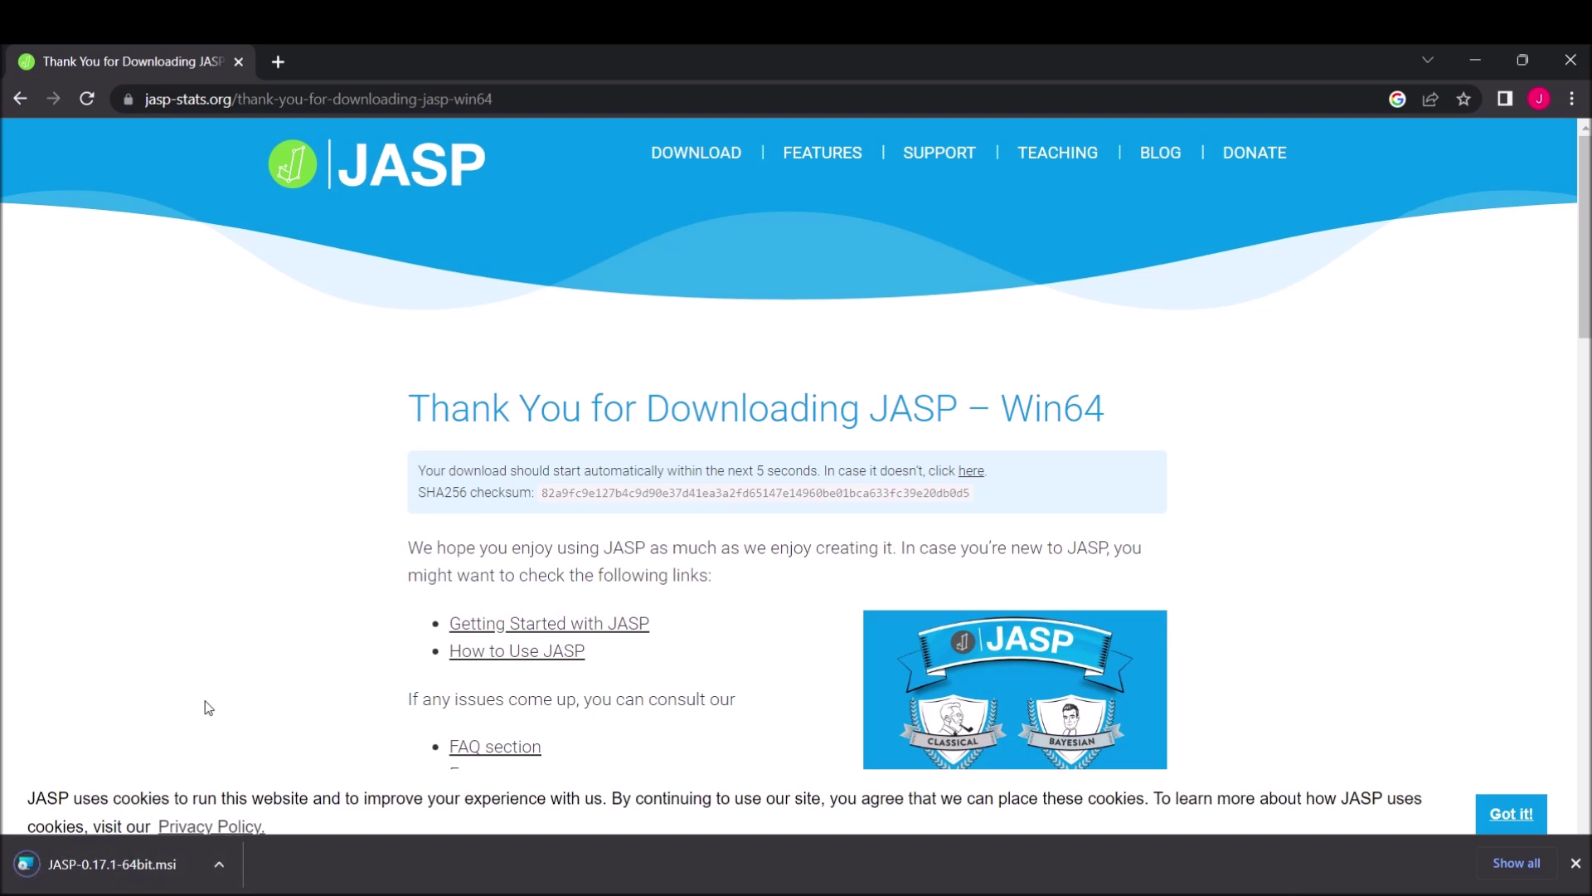
Step: Show JASP-0.17.1-64bit.msi in the Downloads folder and launch the installer
left_click(219, 865)
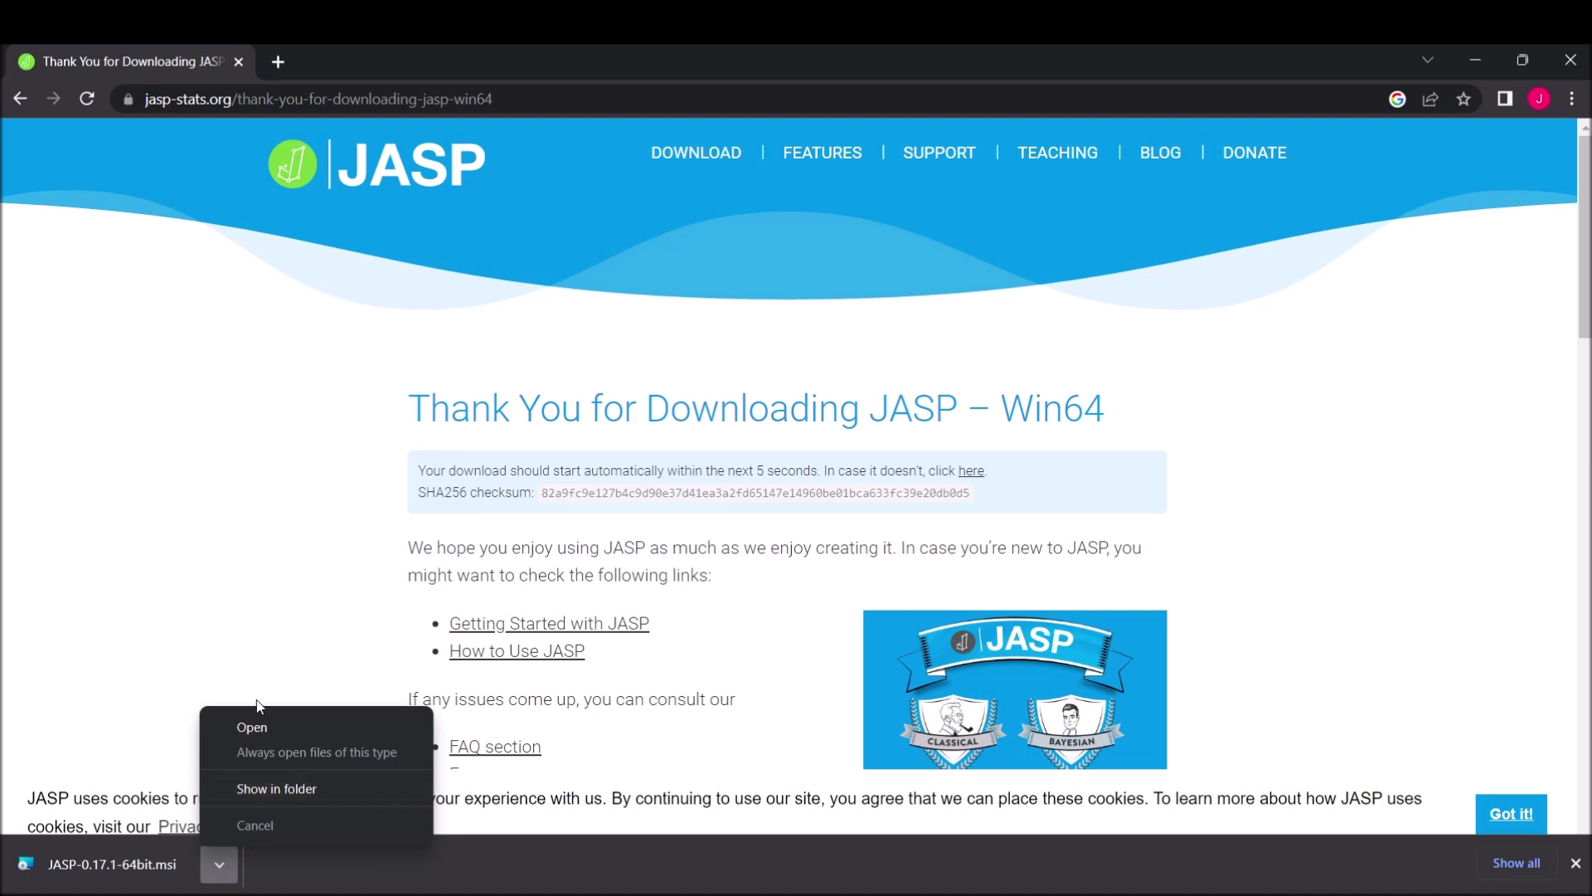
left_click(301, 788)
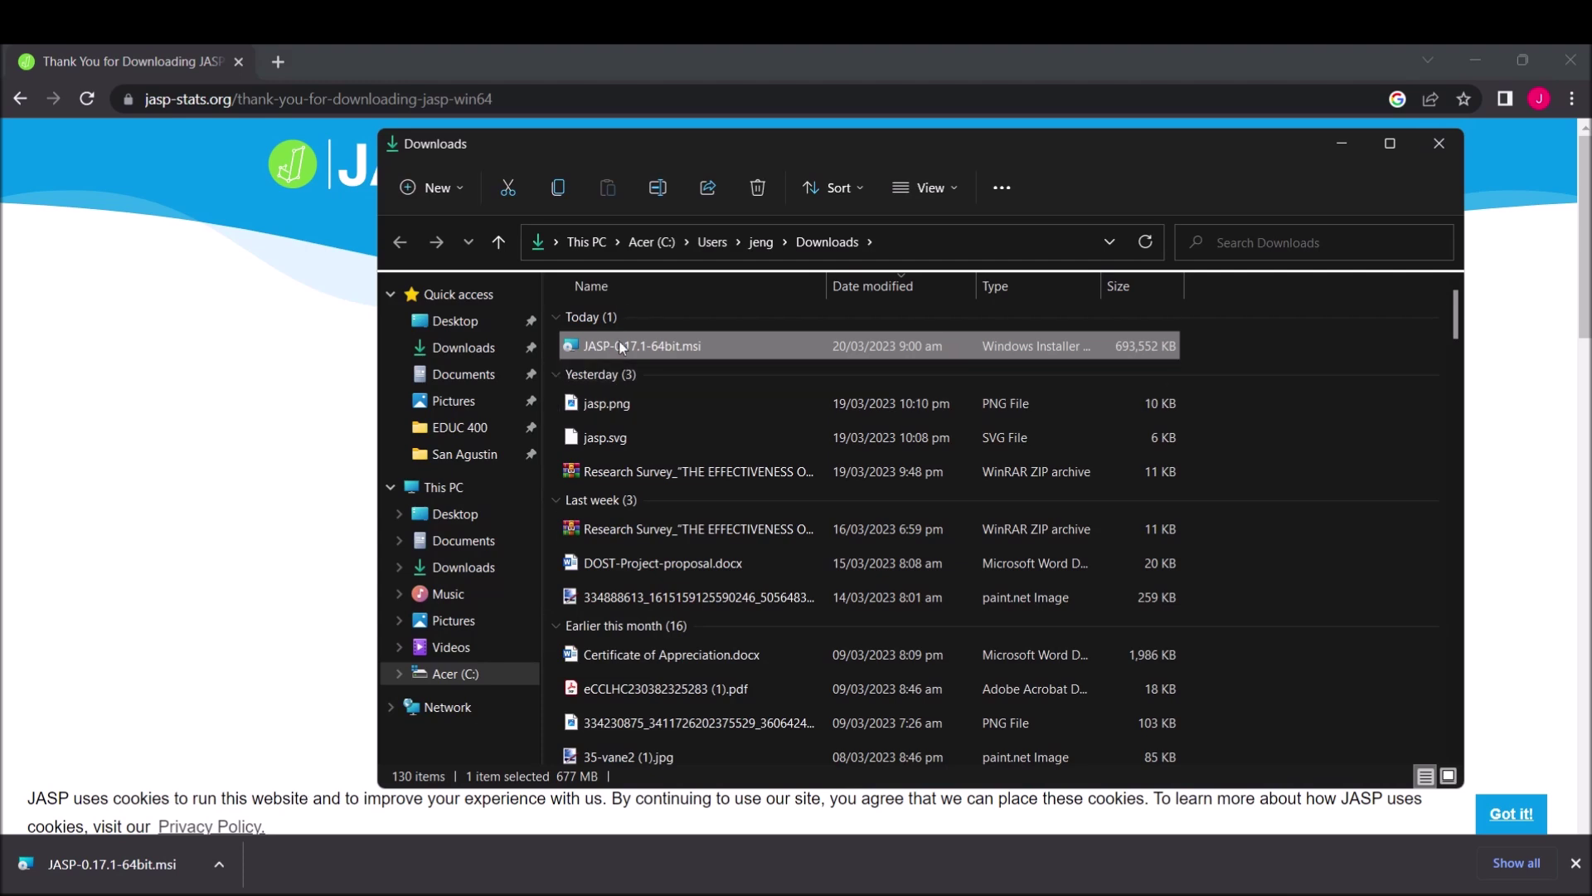
double_click(618, 348)
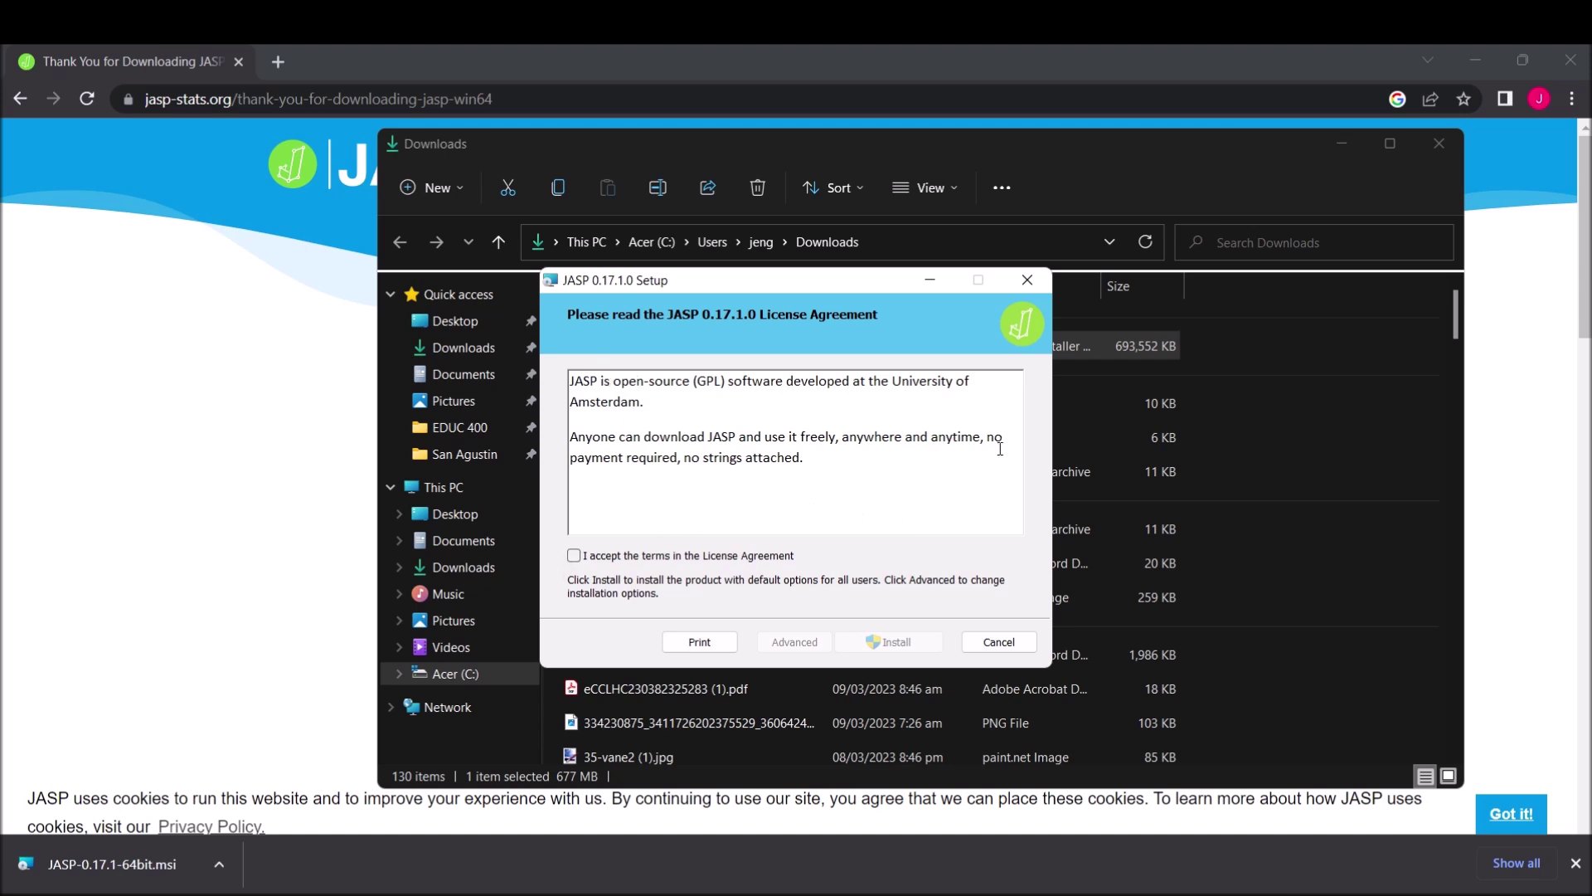
Step: Accept the licence terms and install JASP 0.17.1.0 until the Completed page appears
left_click(573, 557)
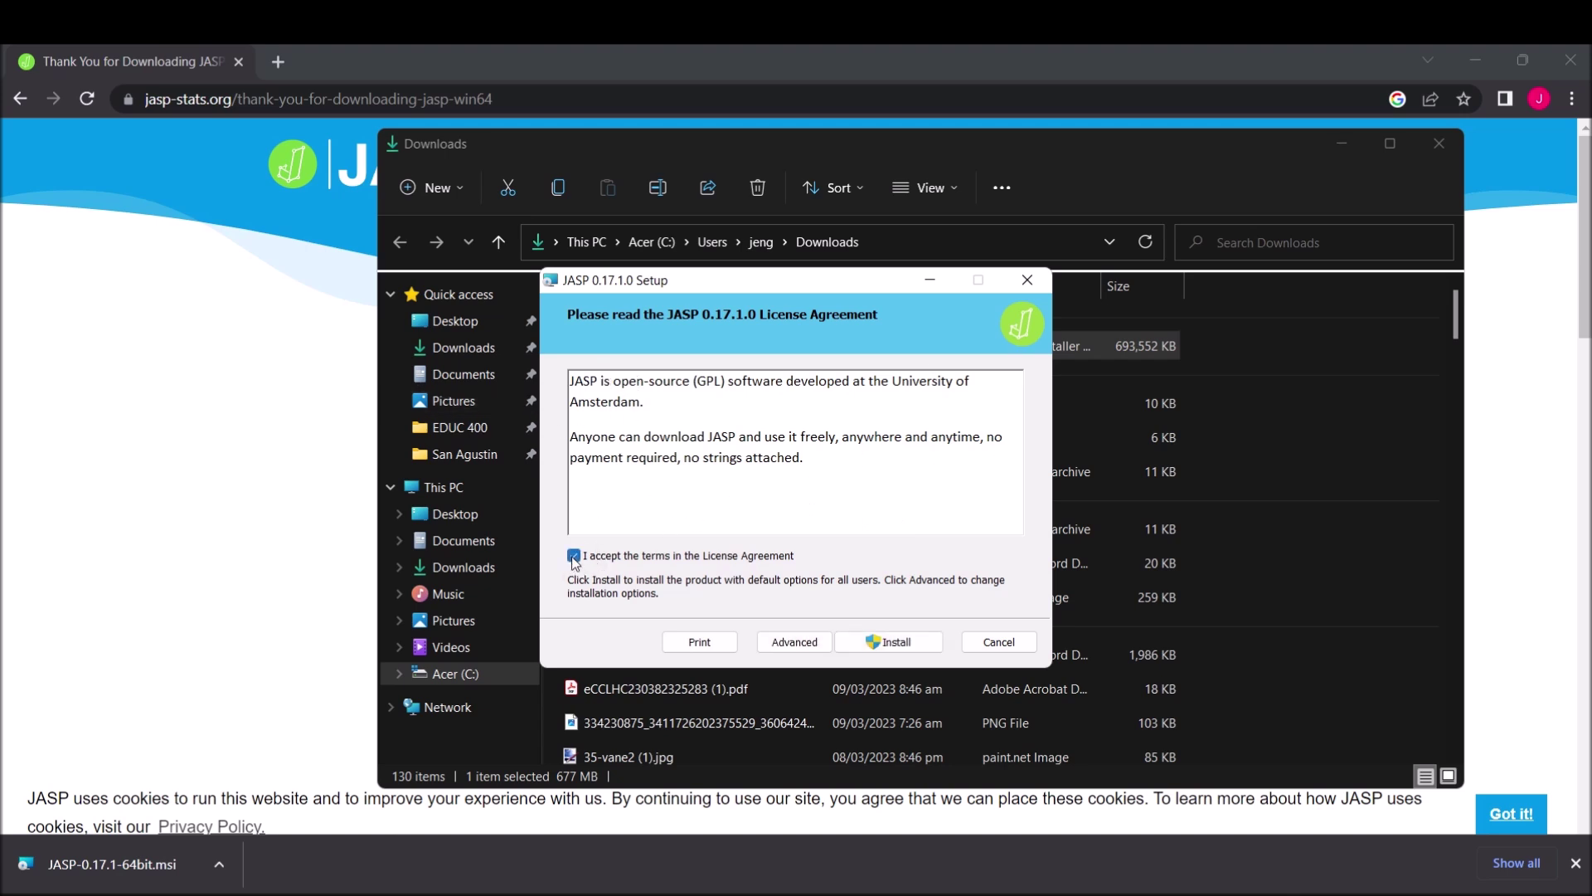
left_click(899, 645)
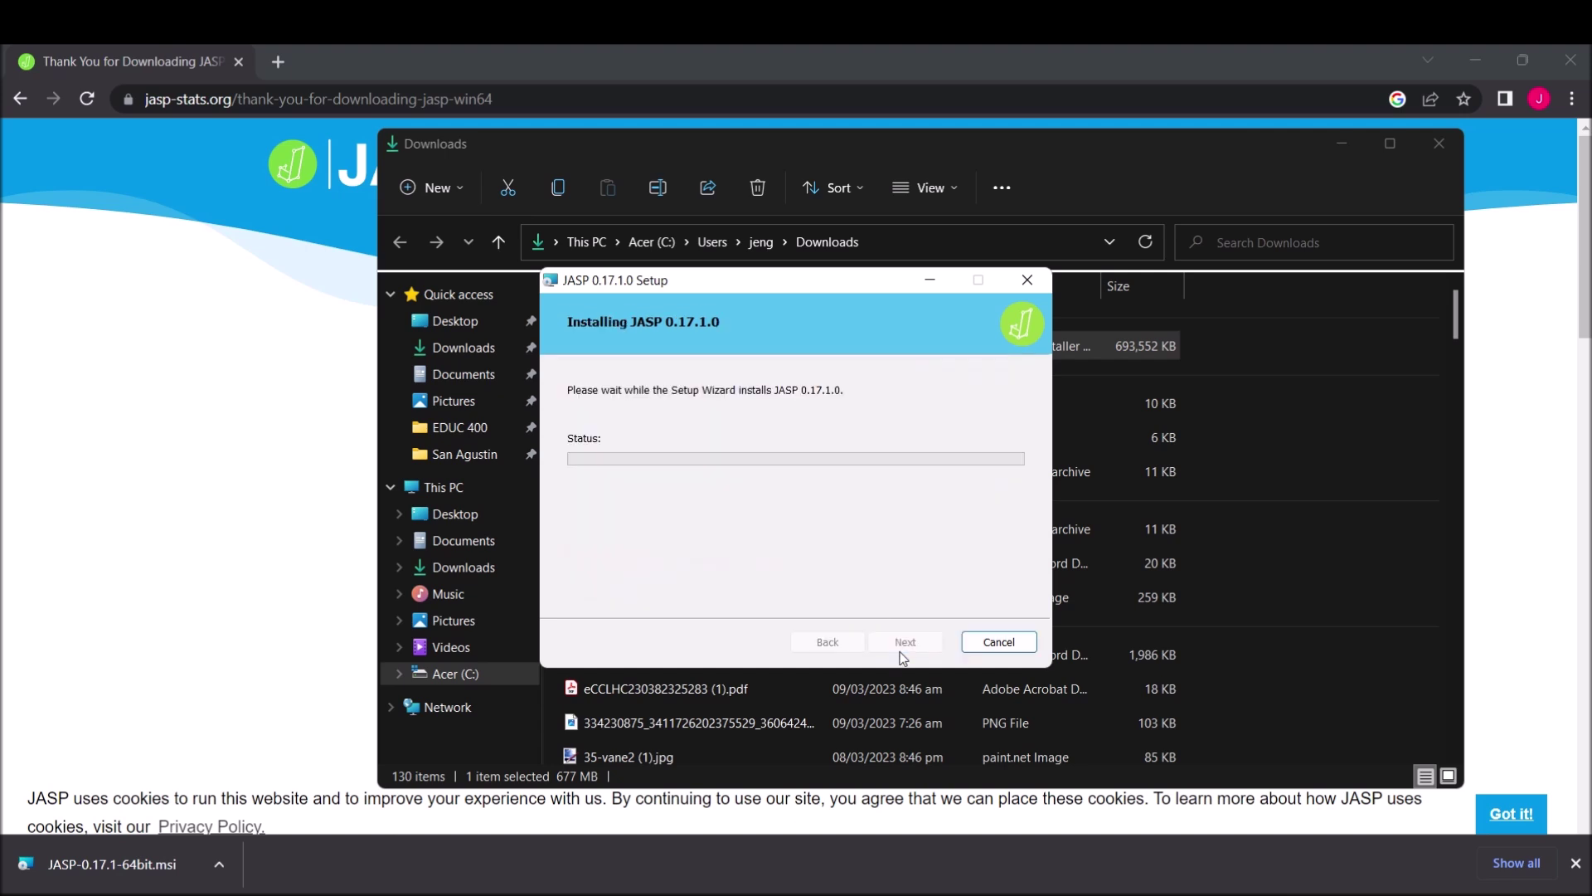
left_click(1344, 146)
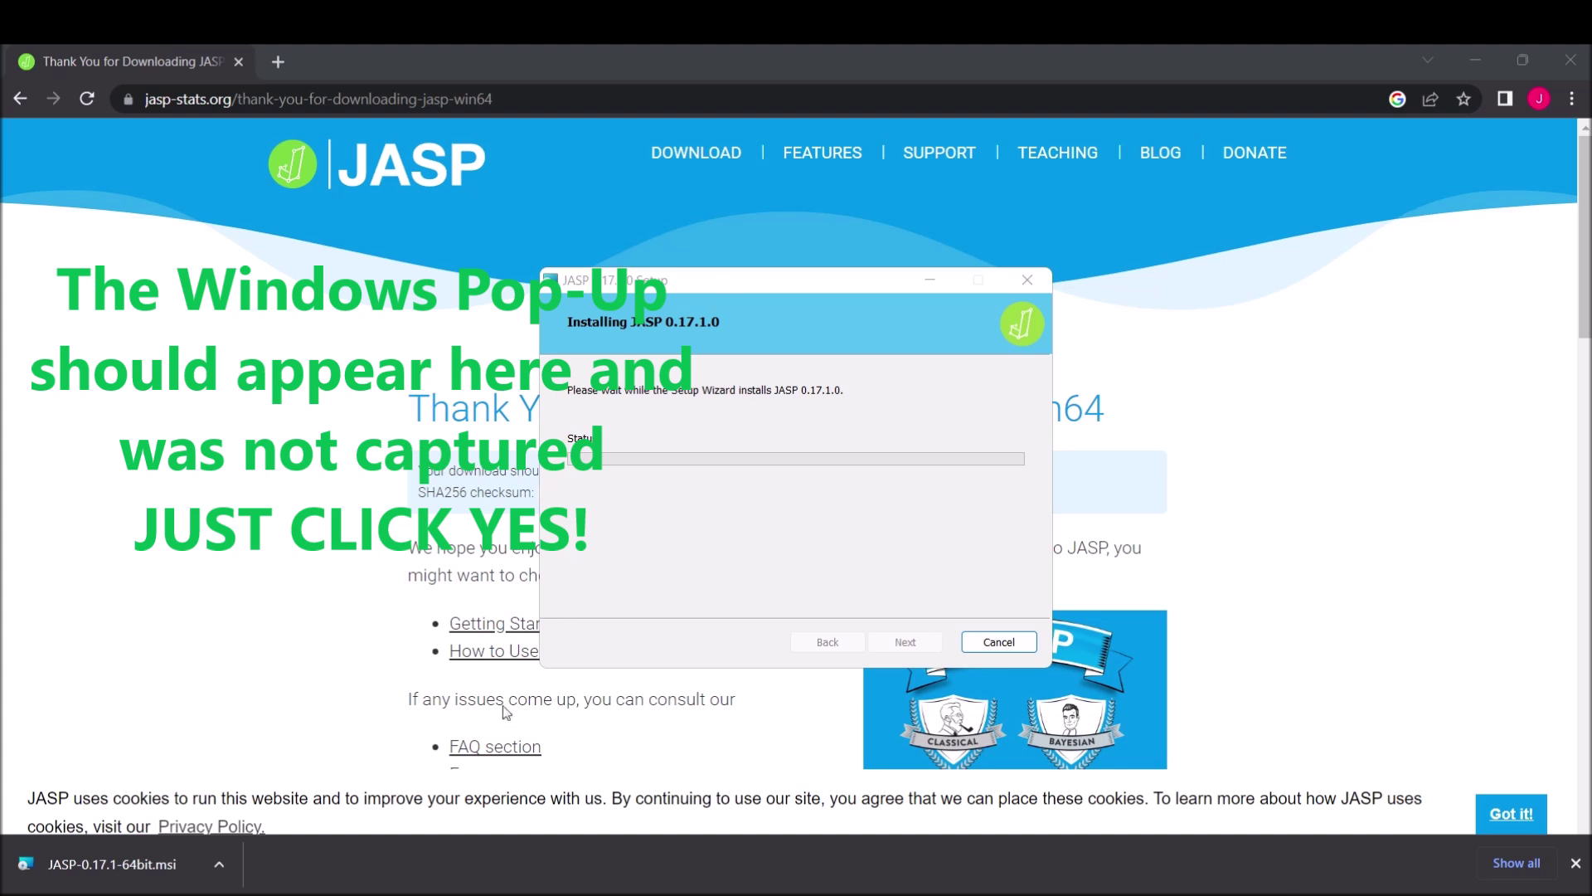
left_click(681, 649)
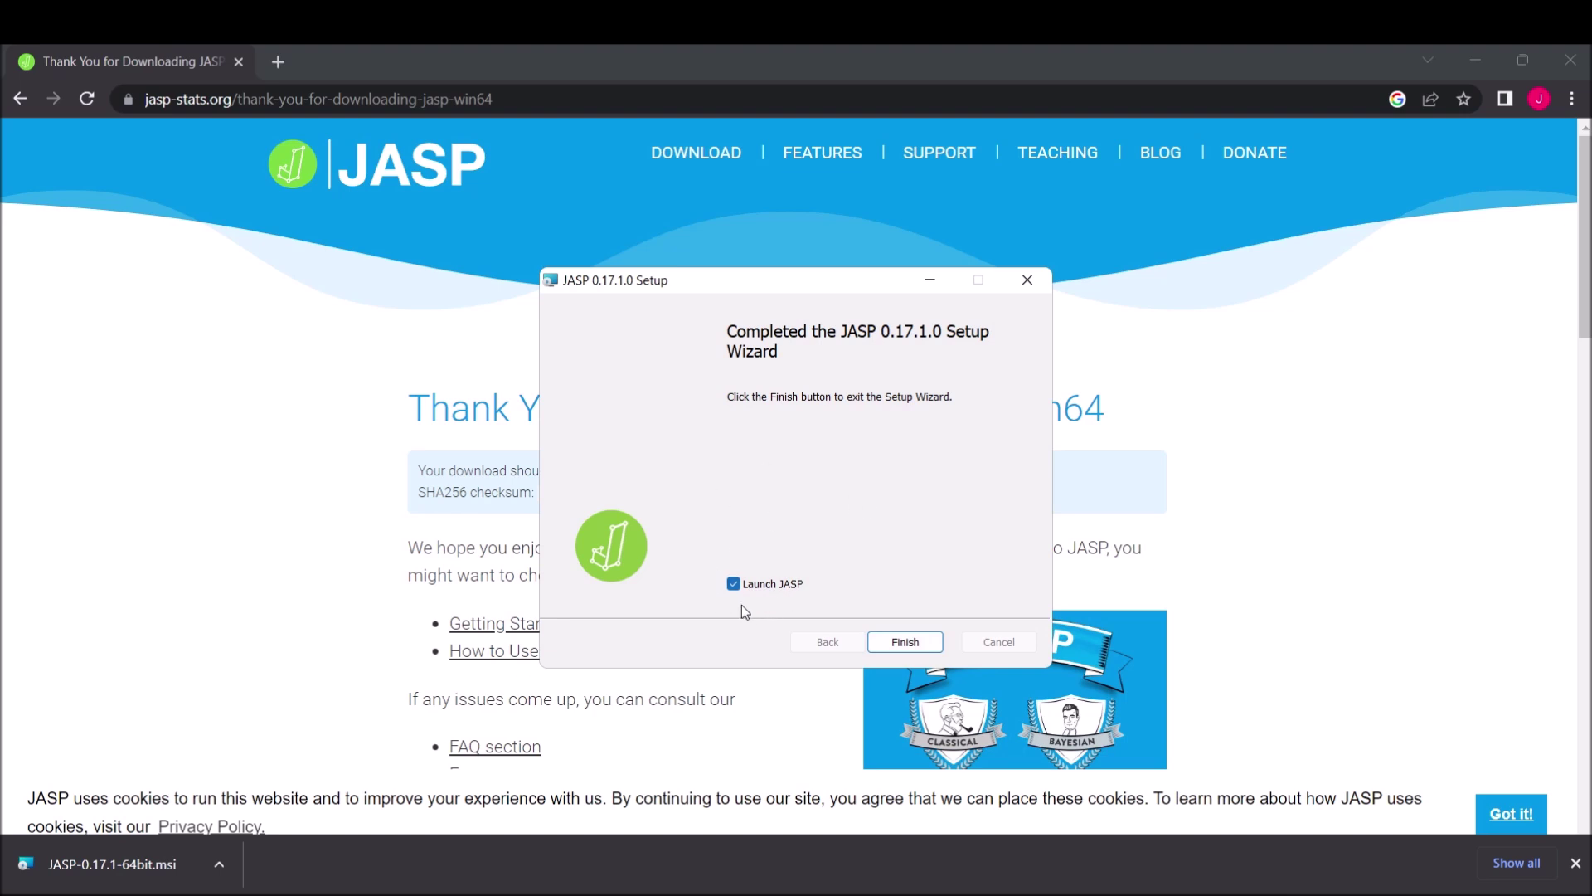
Step: Launch JASP after setup, maximise its window, and view the Advanced preferences
left_click(909, 641)
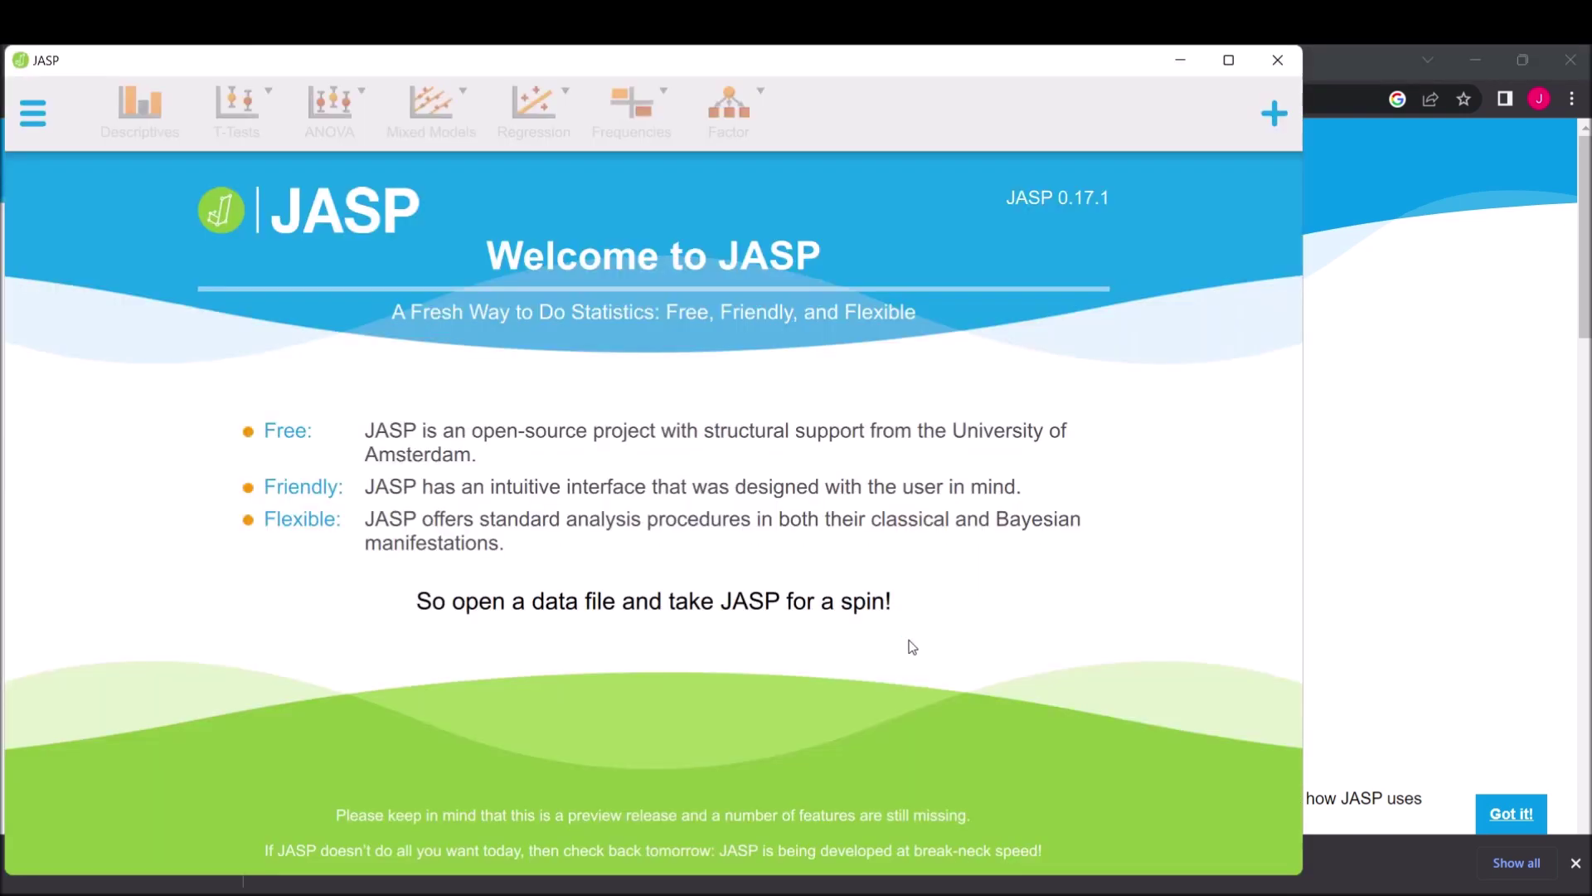
left_click(1227, 62)
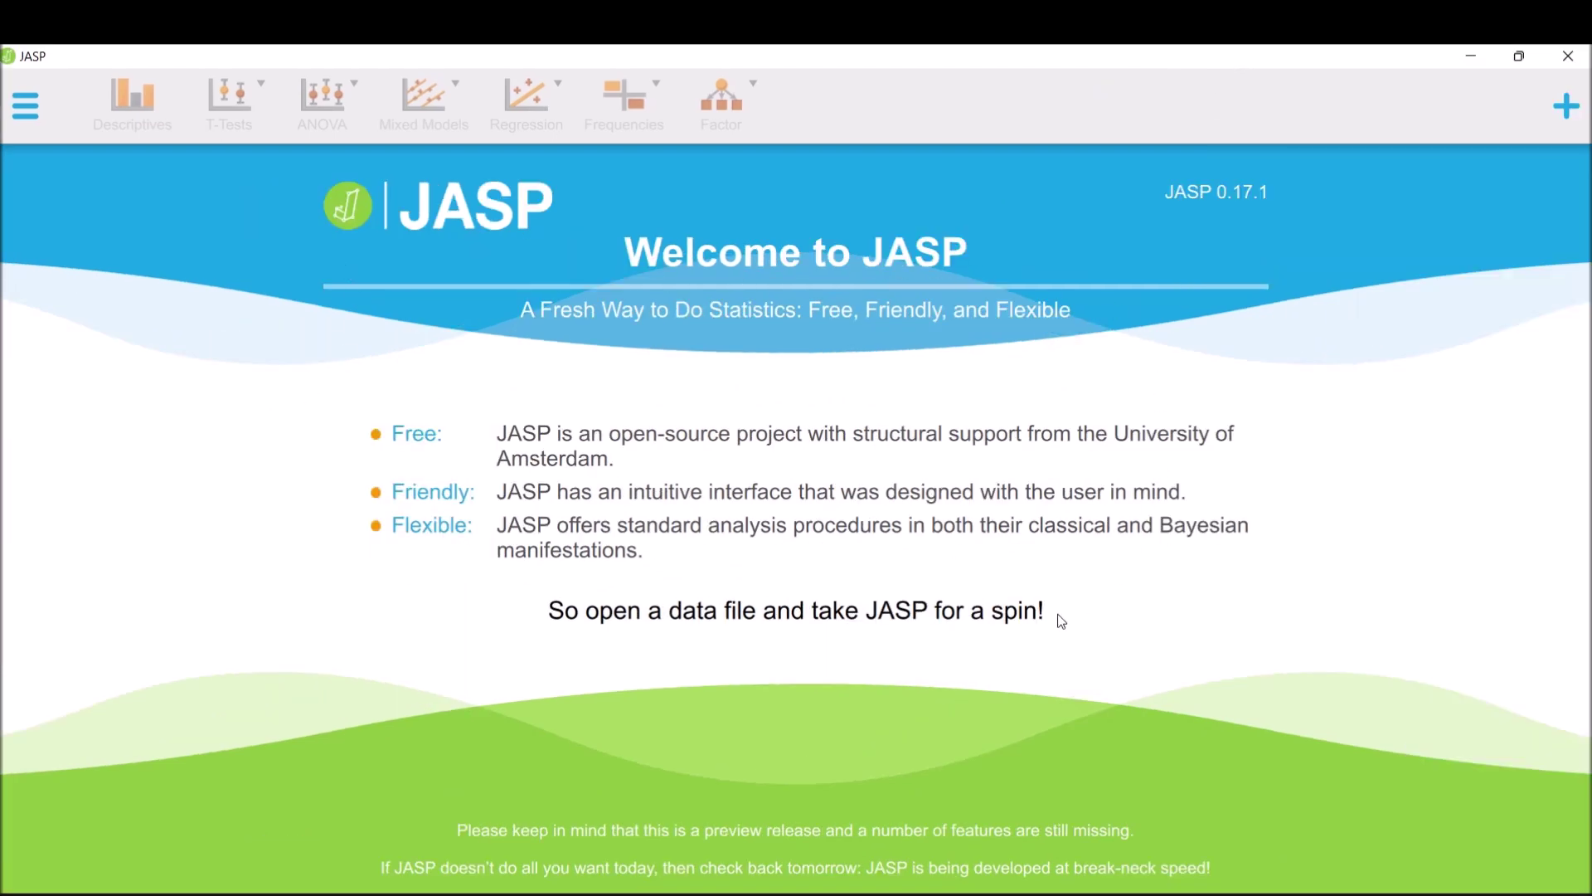
left_click(25, 105)
left_click(111, 562)
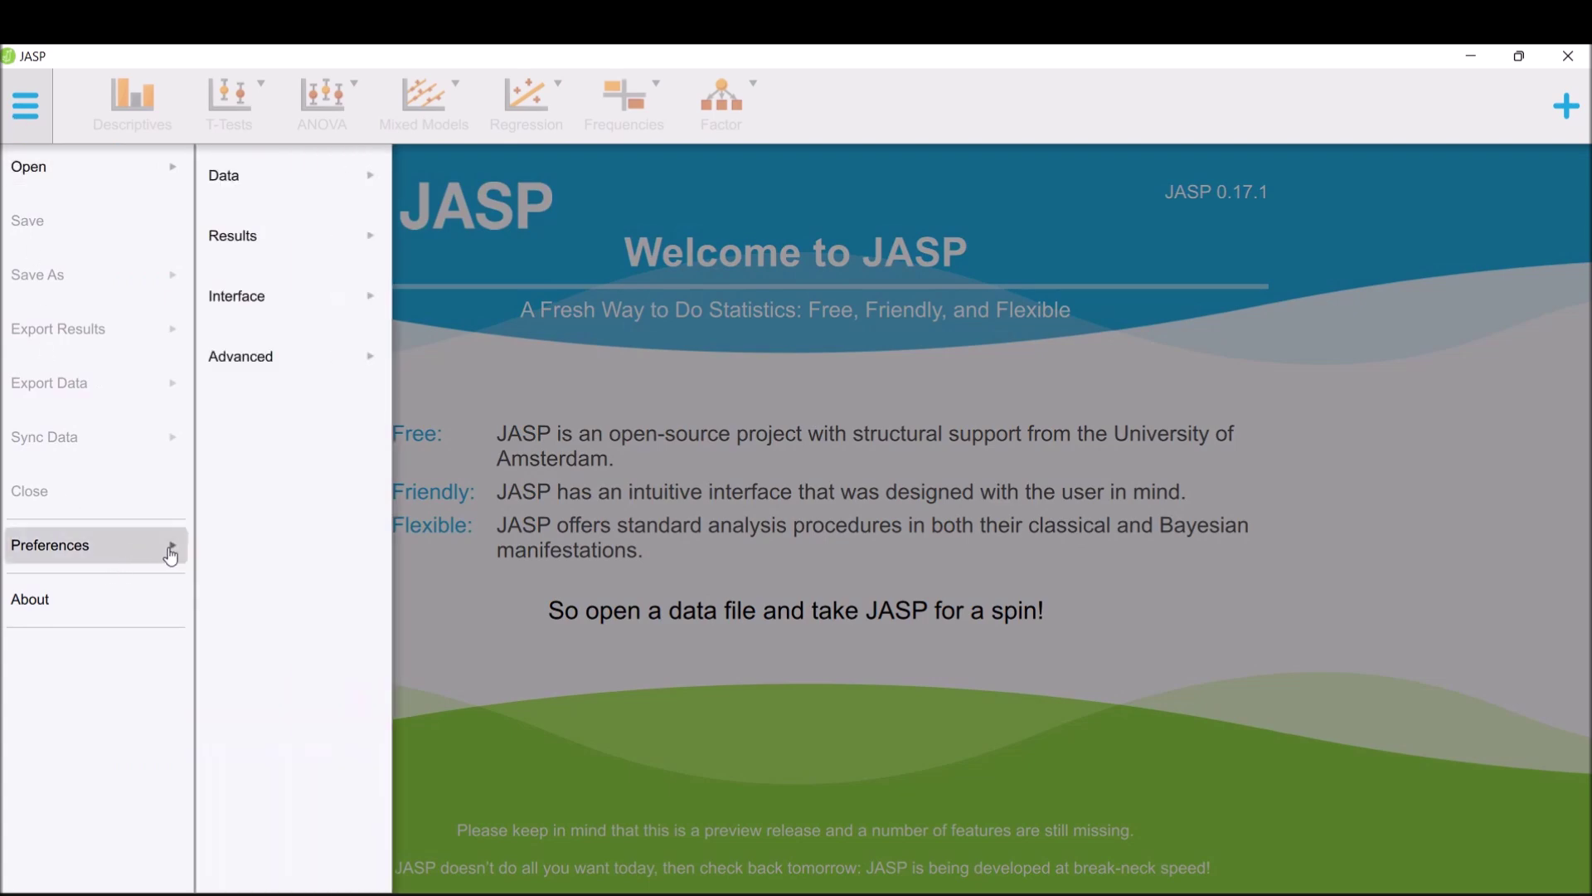
left_click(307, 371)
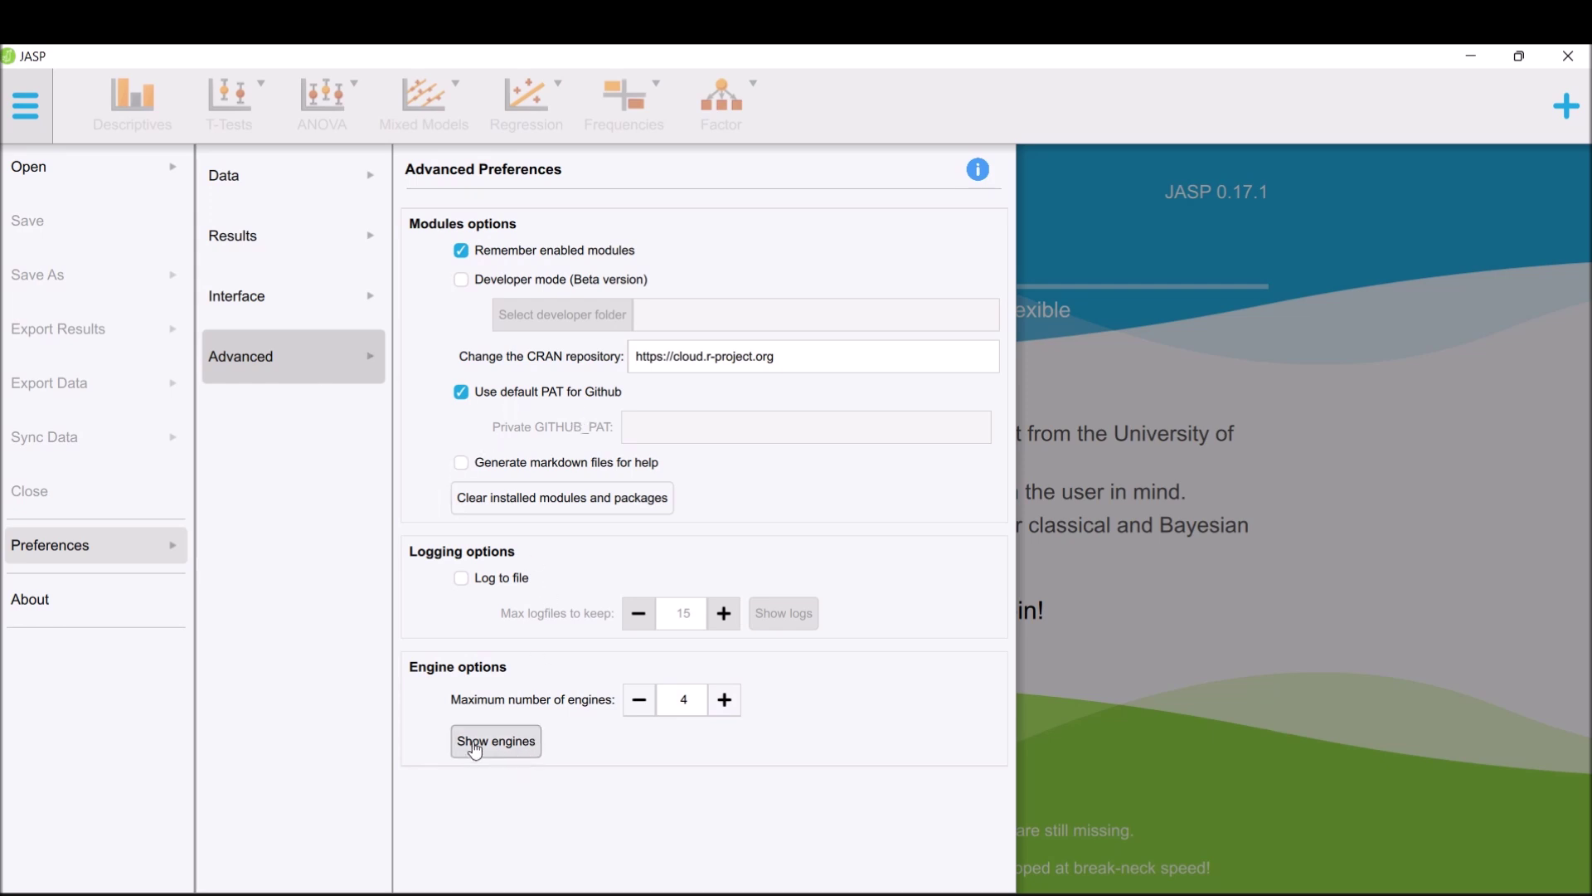
Step: Check the interface font list in User Interface preferences, leaving Arial unchanged
left_click(256, 299)
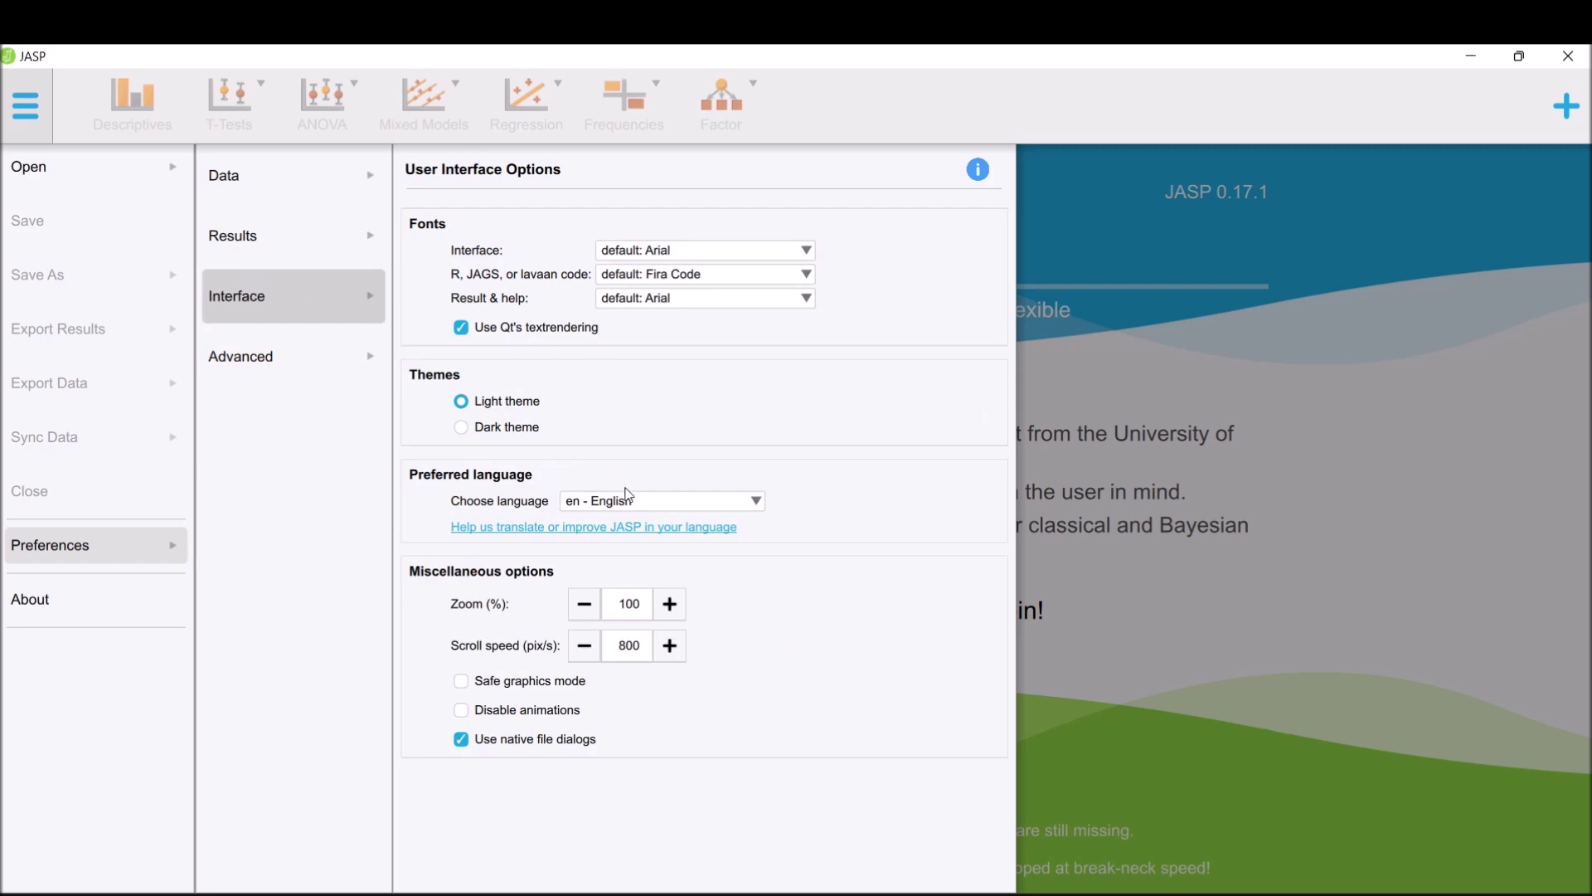
left_click(676, 249)
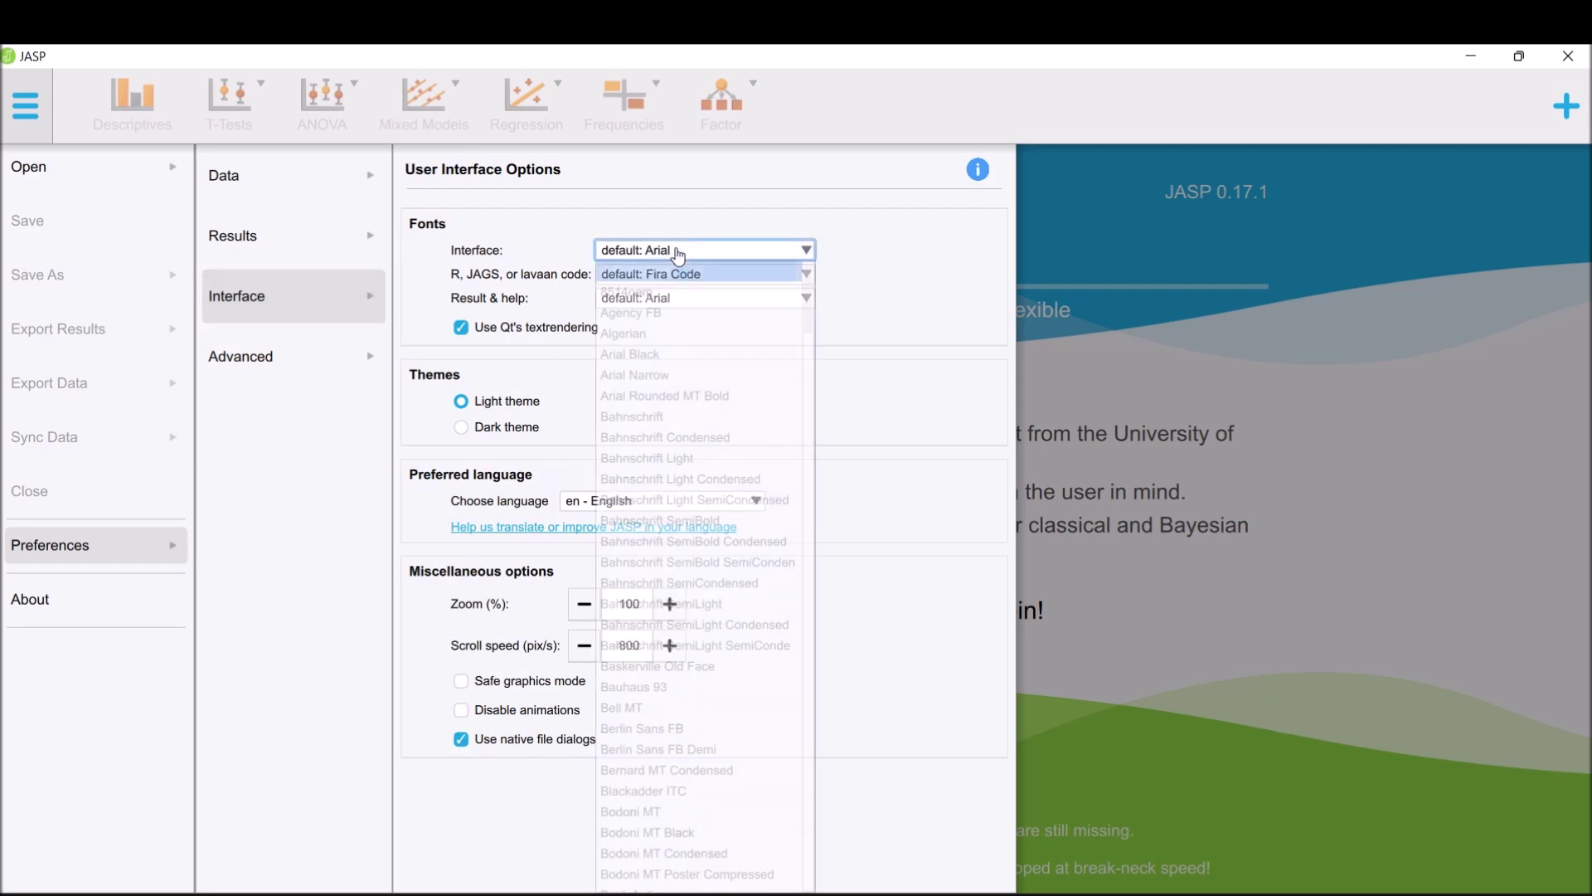
left_click(952, 271)
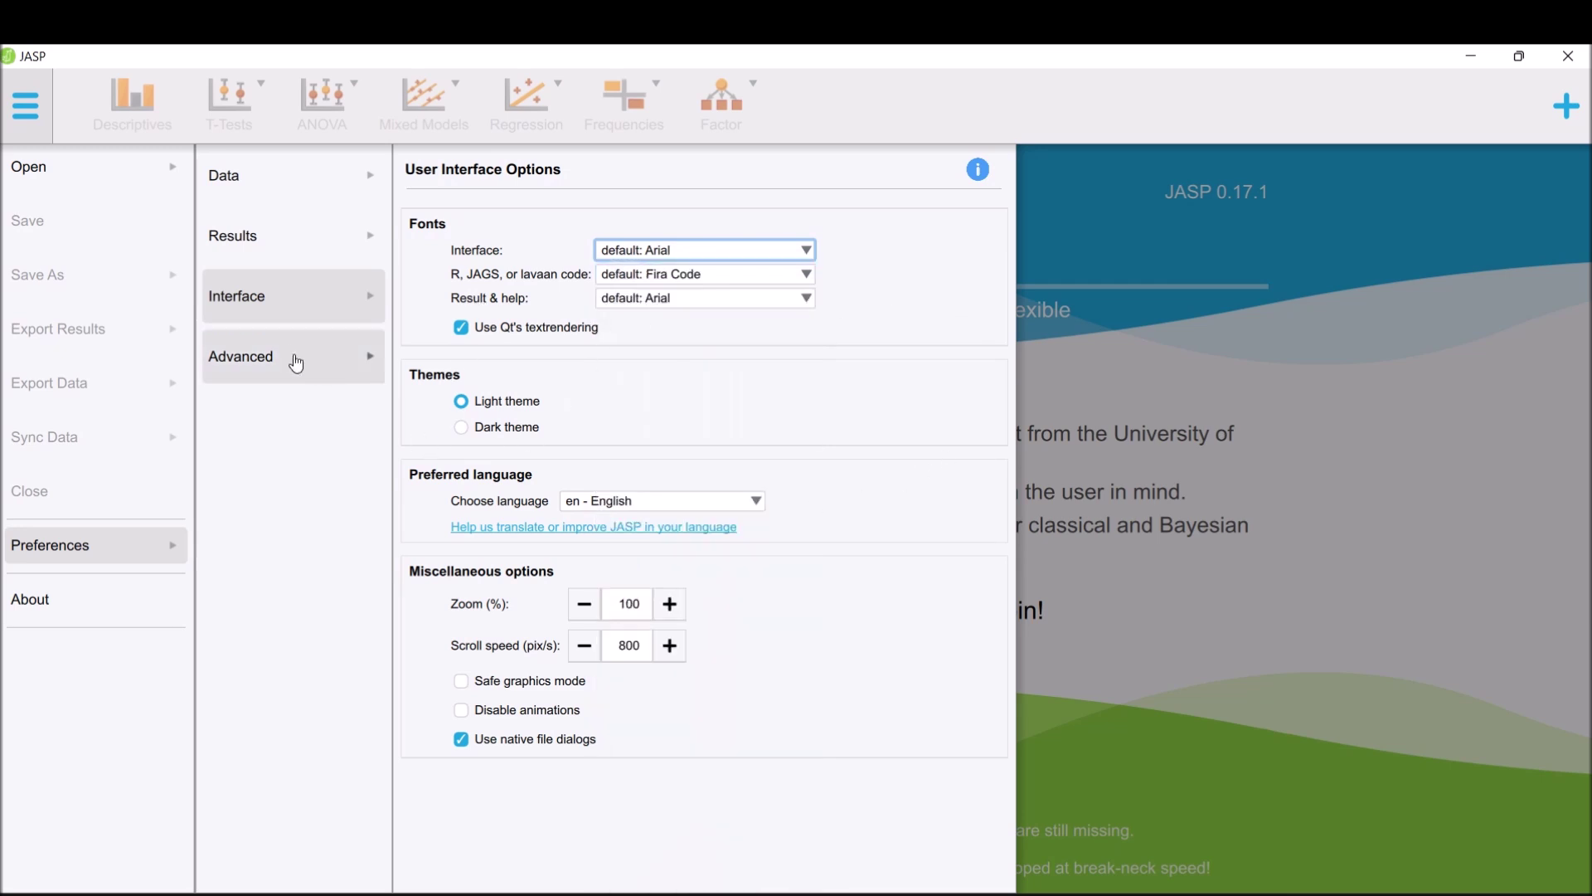
Step: Turn on 'Display exact p-values' in Results preferences, then view Data preferences and the Open options
left_click(249, 251)
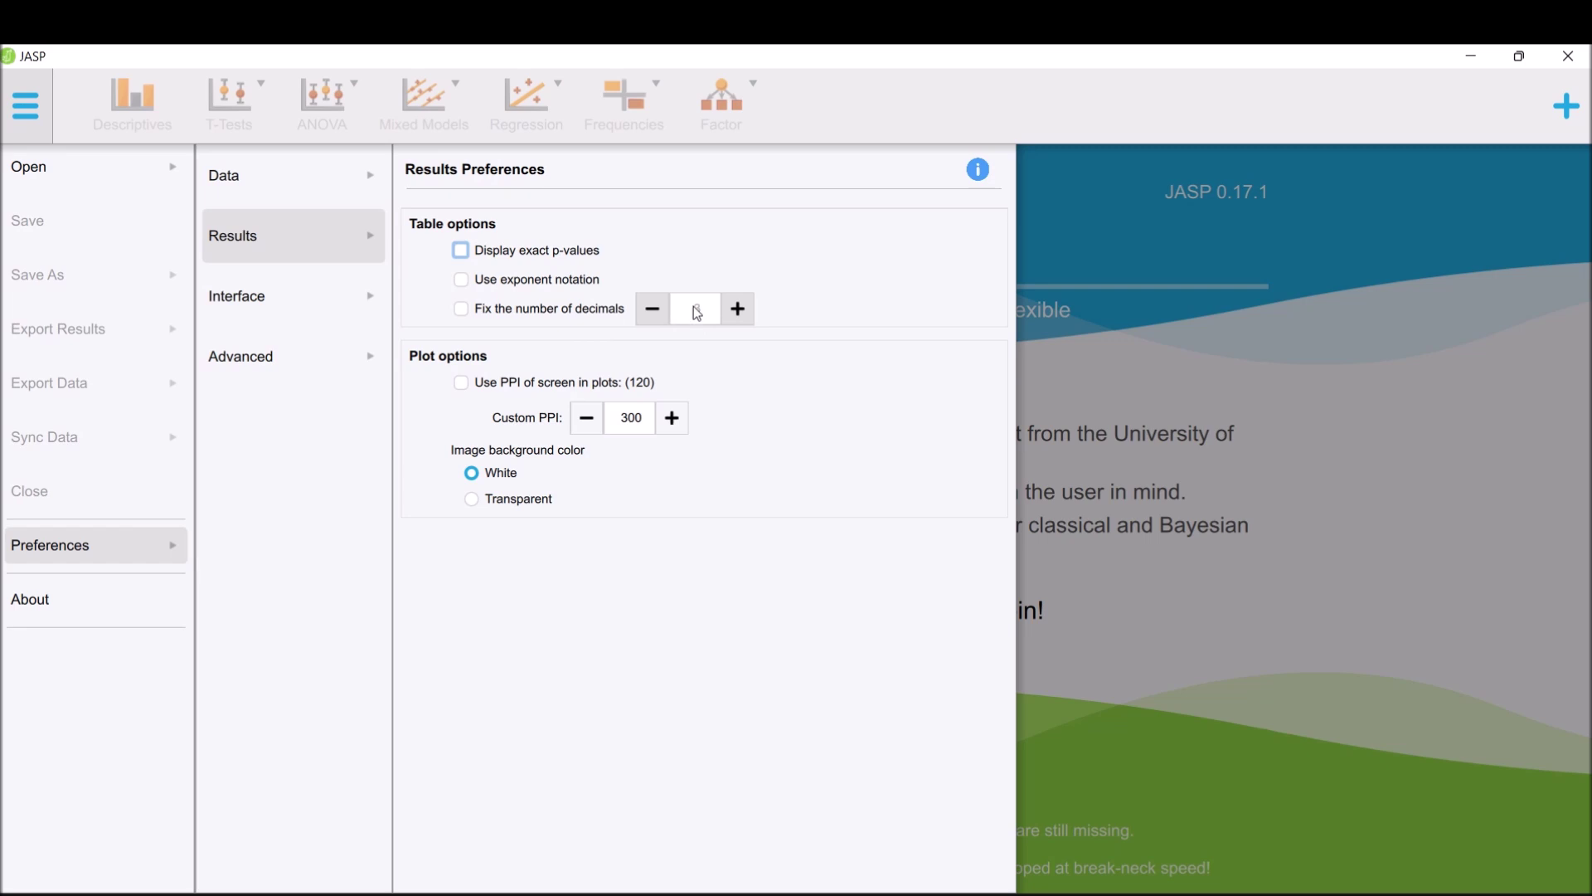
left_click(462, 252)
left_click(362, 179)
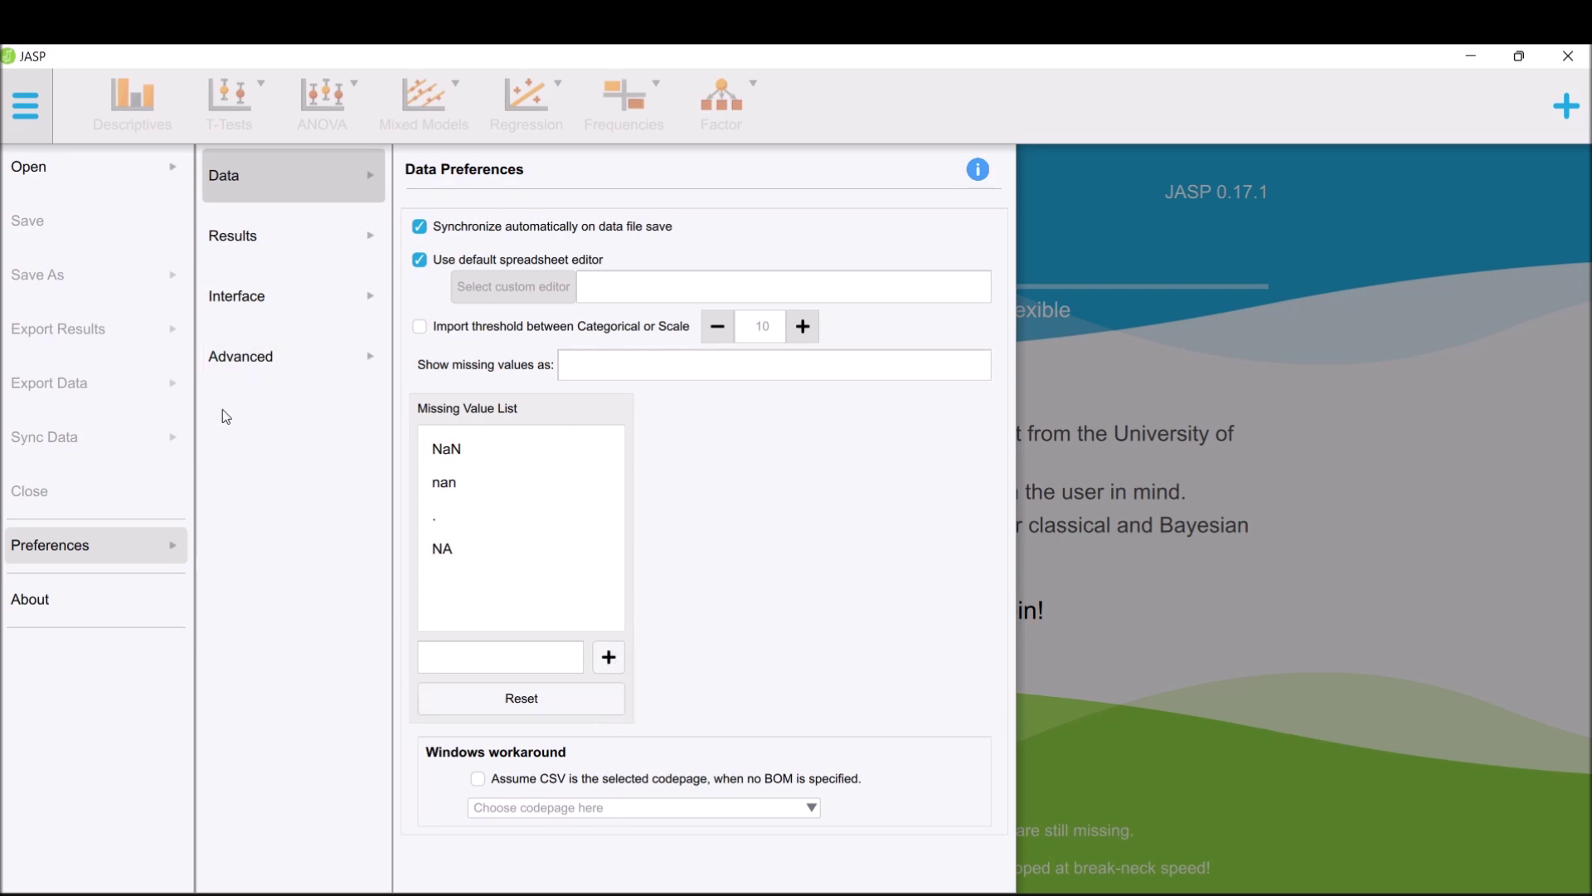
left_click(47, 170)
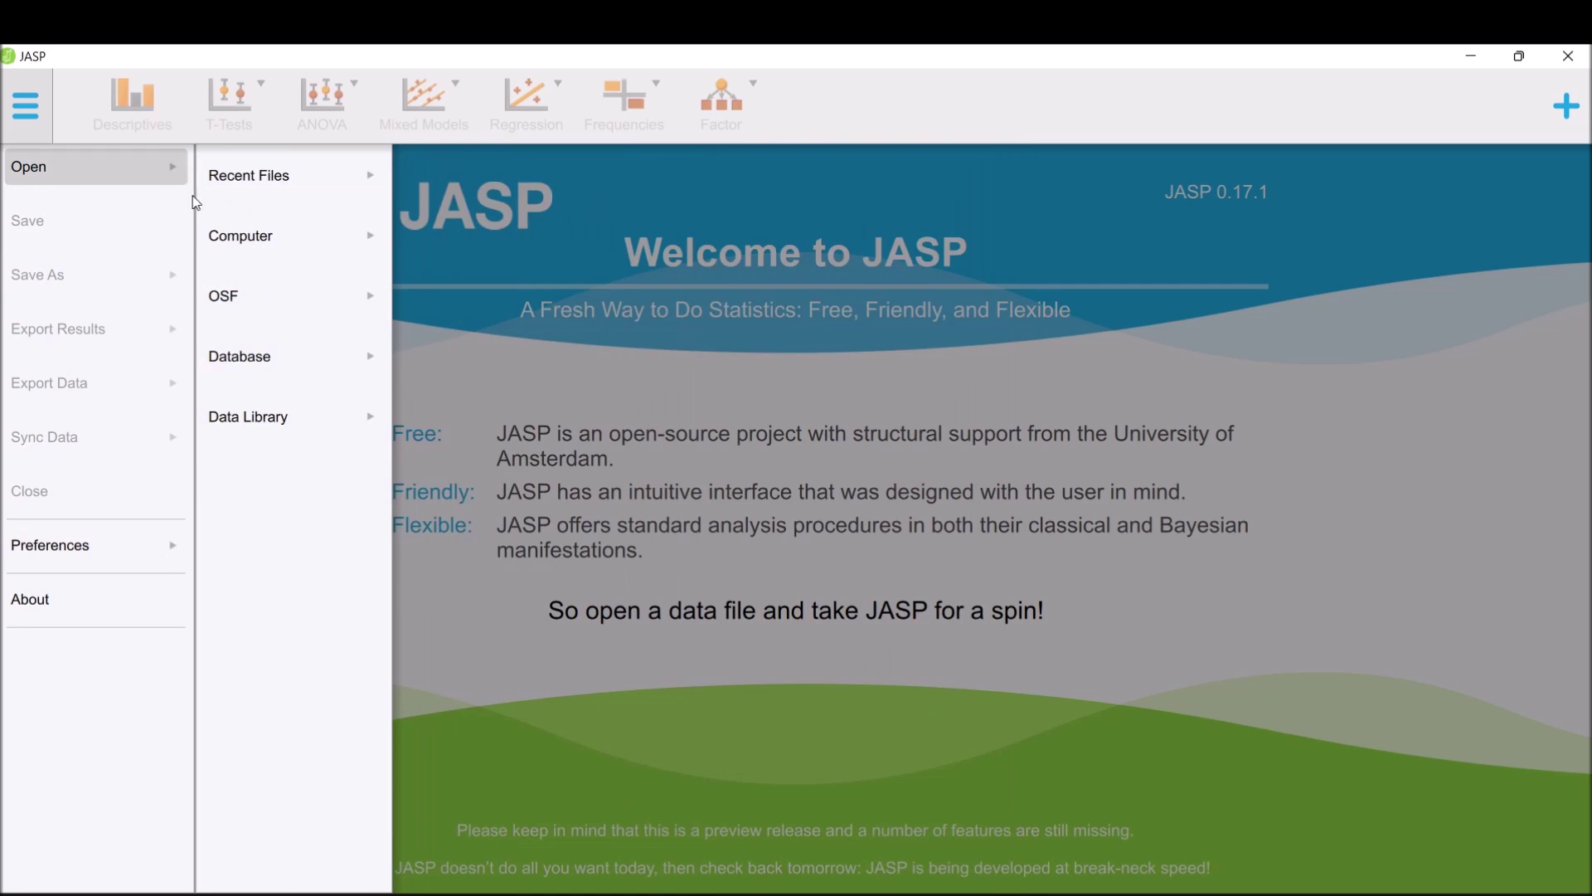
Step: Browse Recent Files, Computer, OSF, Database and Data Library, then return to Preferences
left_click(308, 186)
left_click(298, 248)
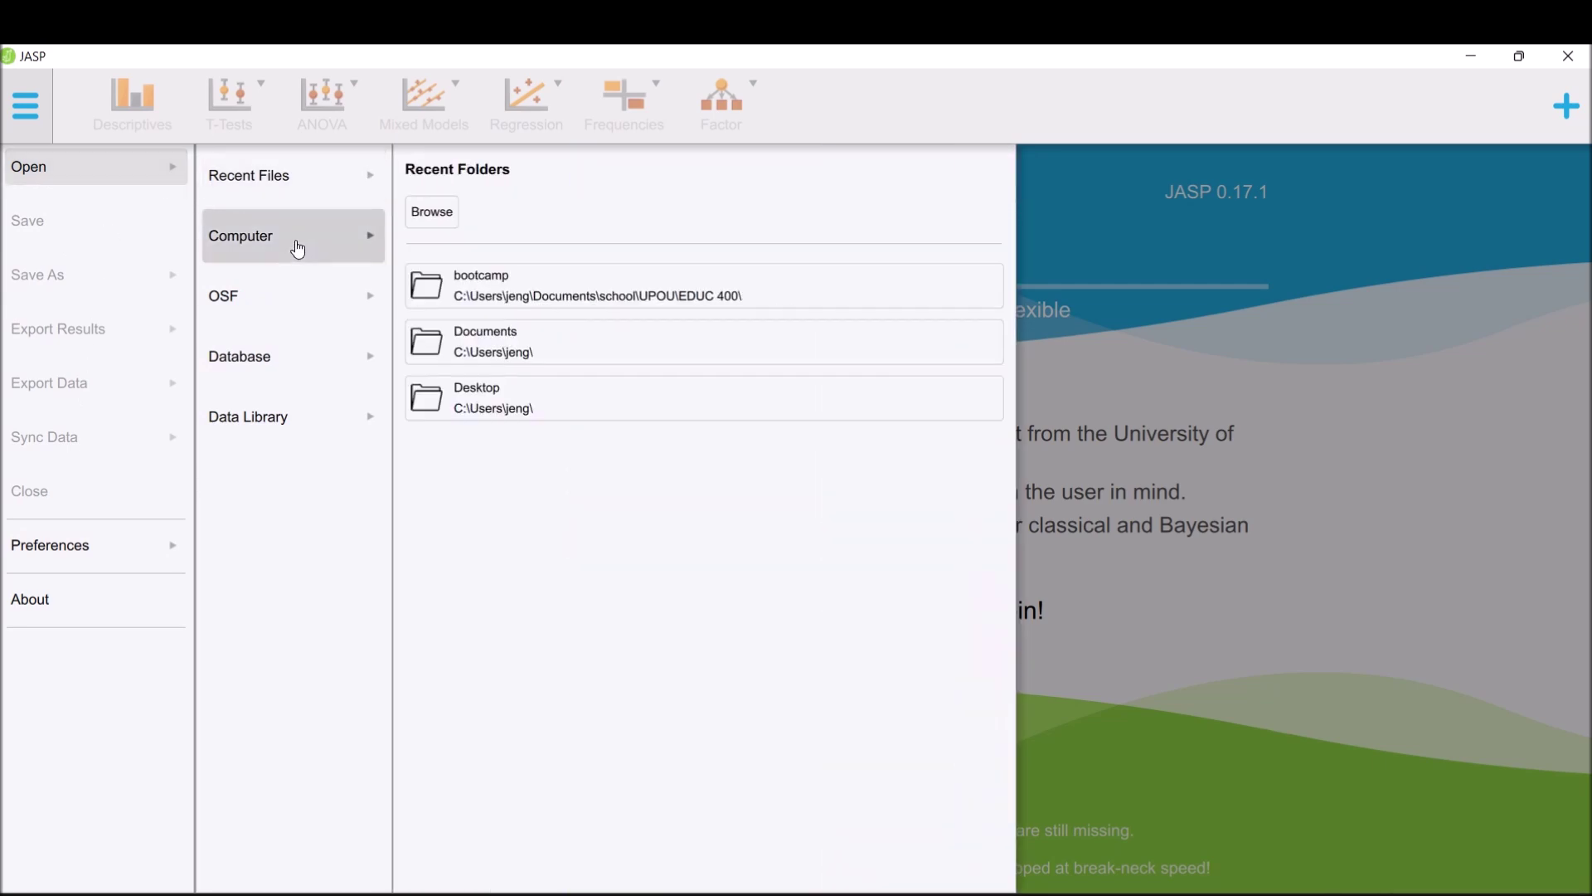
left_click(302, 292)
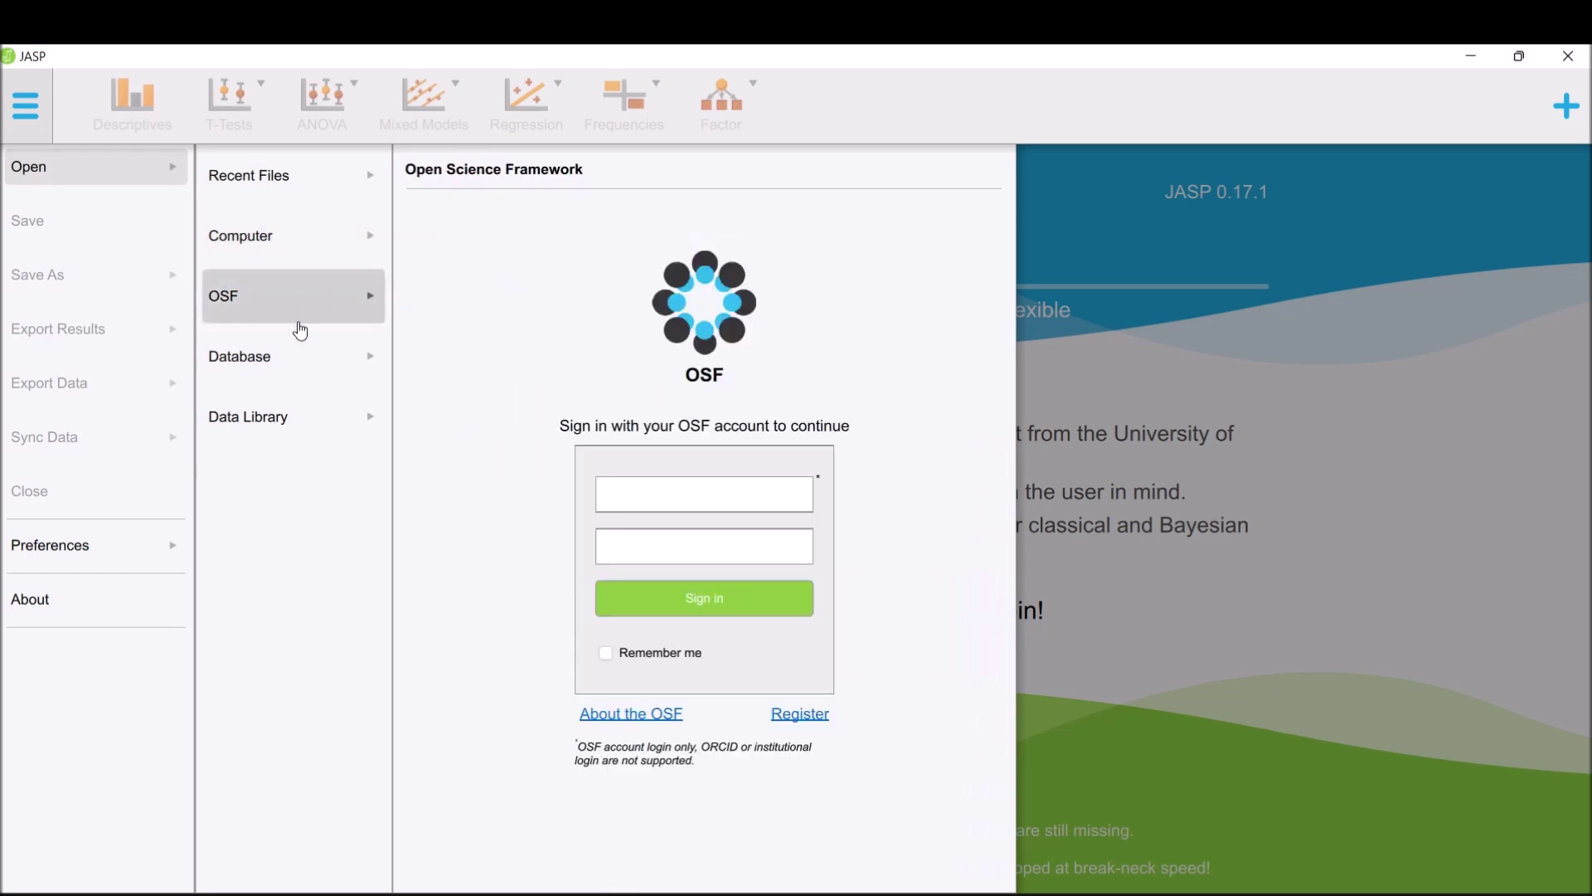
left_click(299, 358)
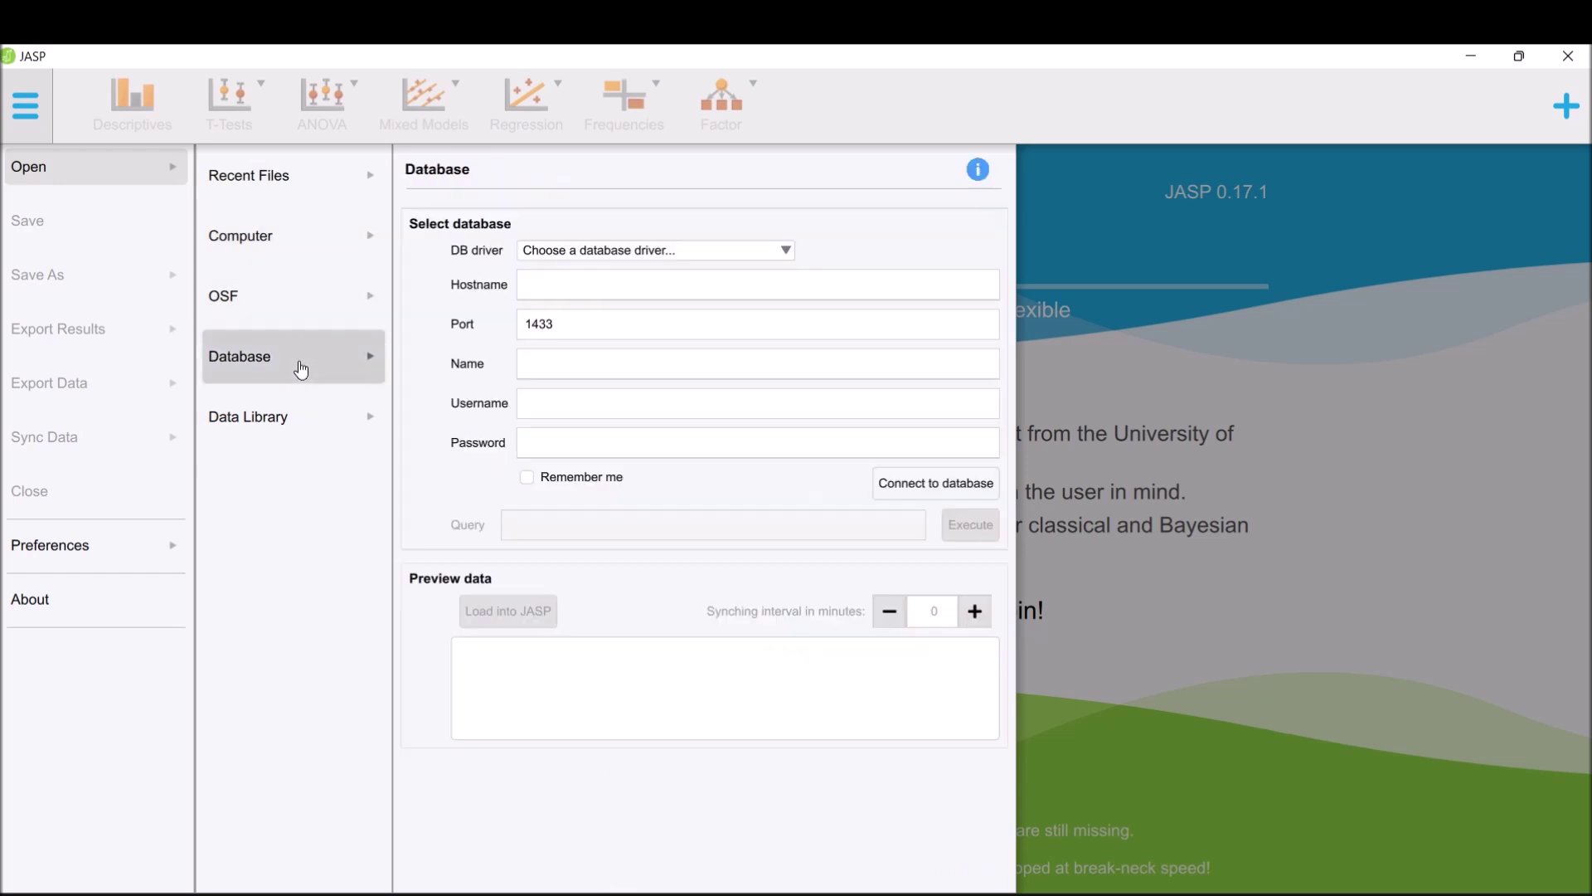
left_click(302, 429)
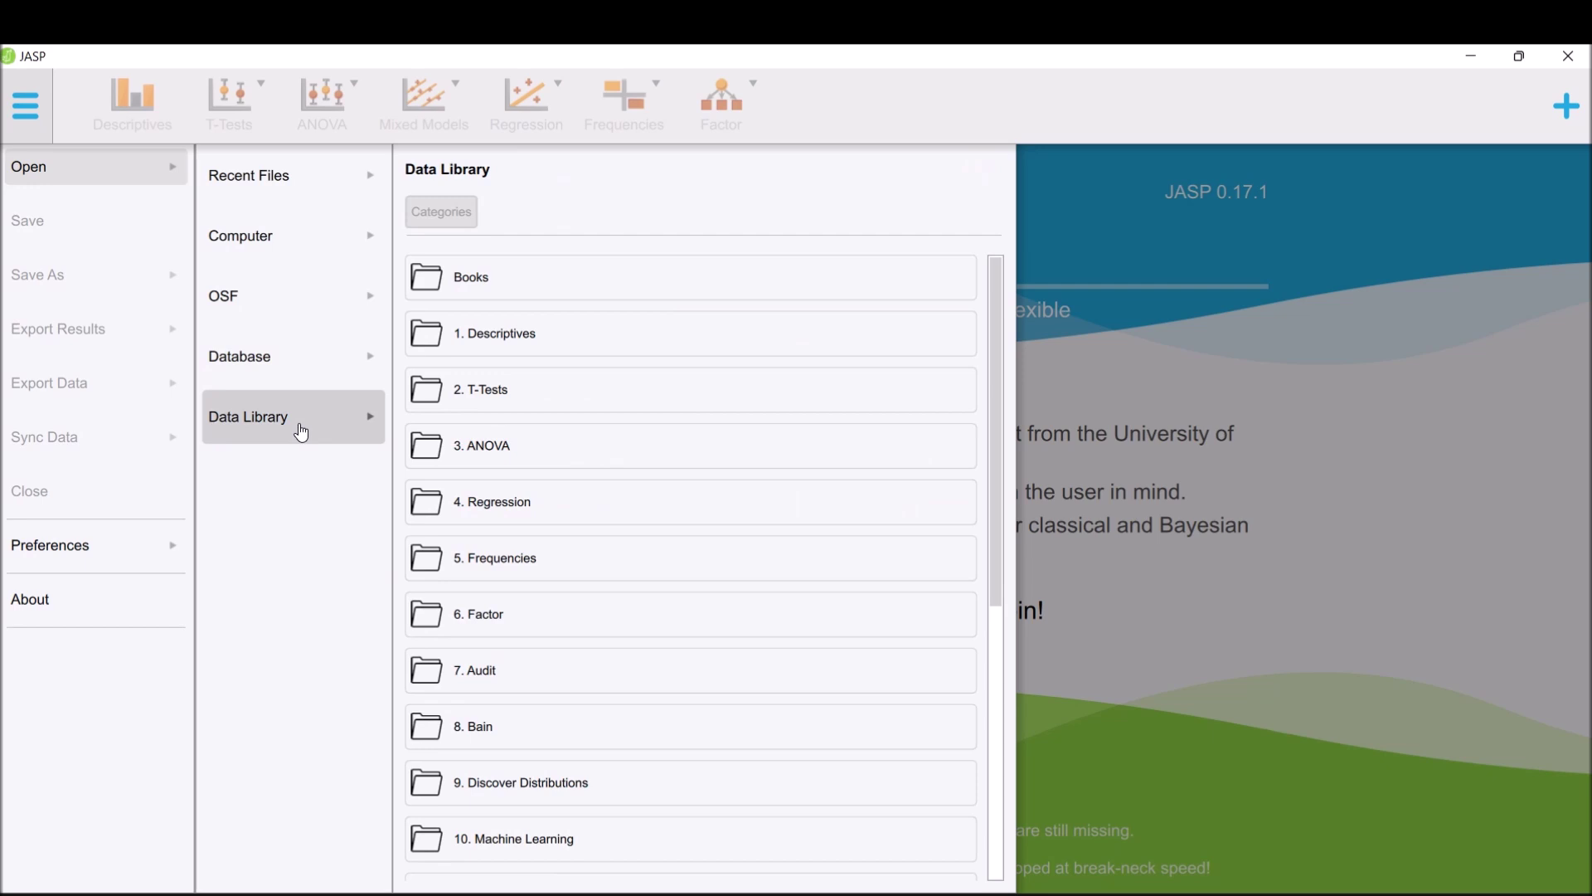
left_click(162, 560)
Step: Review the Advanced, Interface, Results and Data preferences, then close and reopen the main menu
left_click(283, 355)
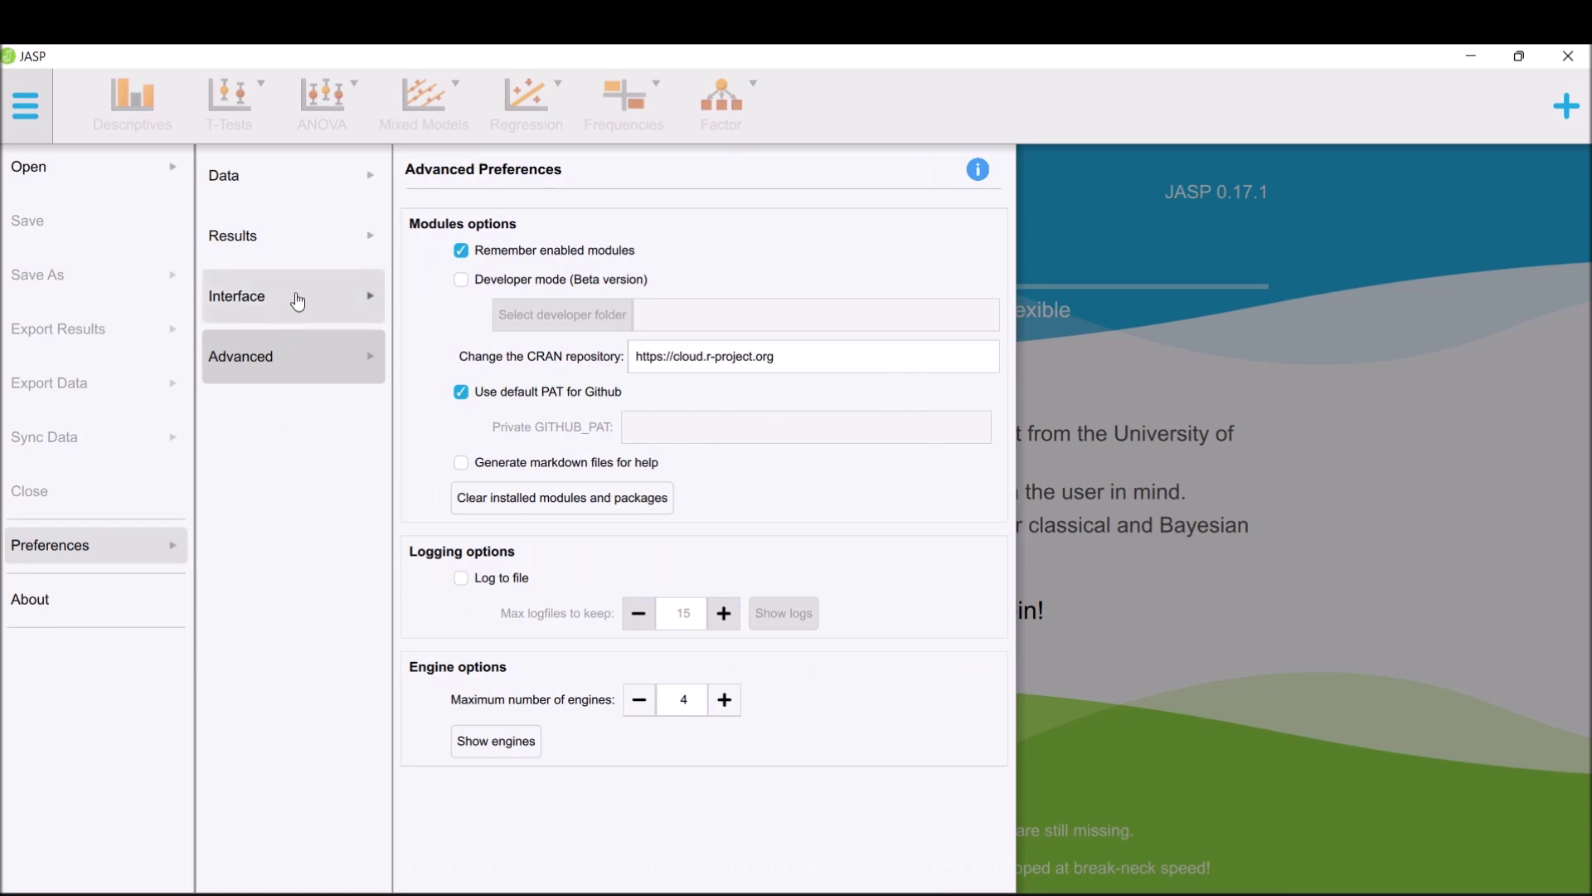
left_click(298, 301)
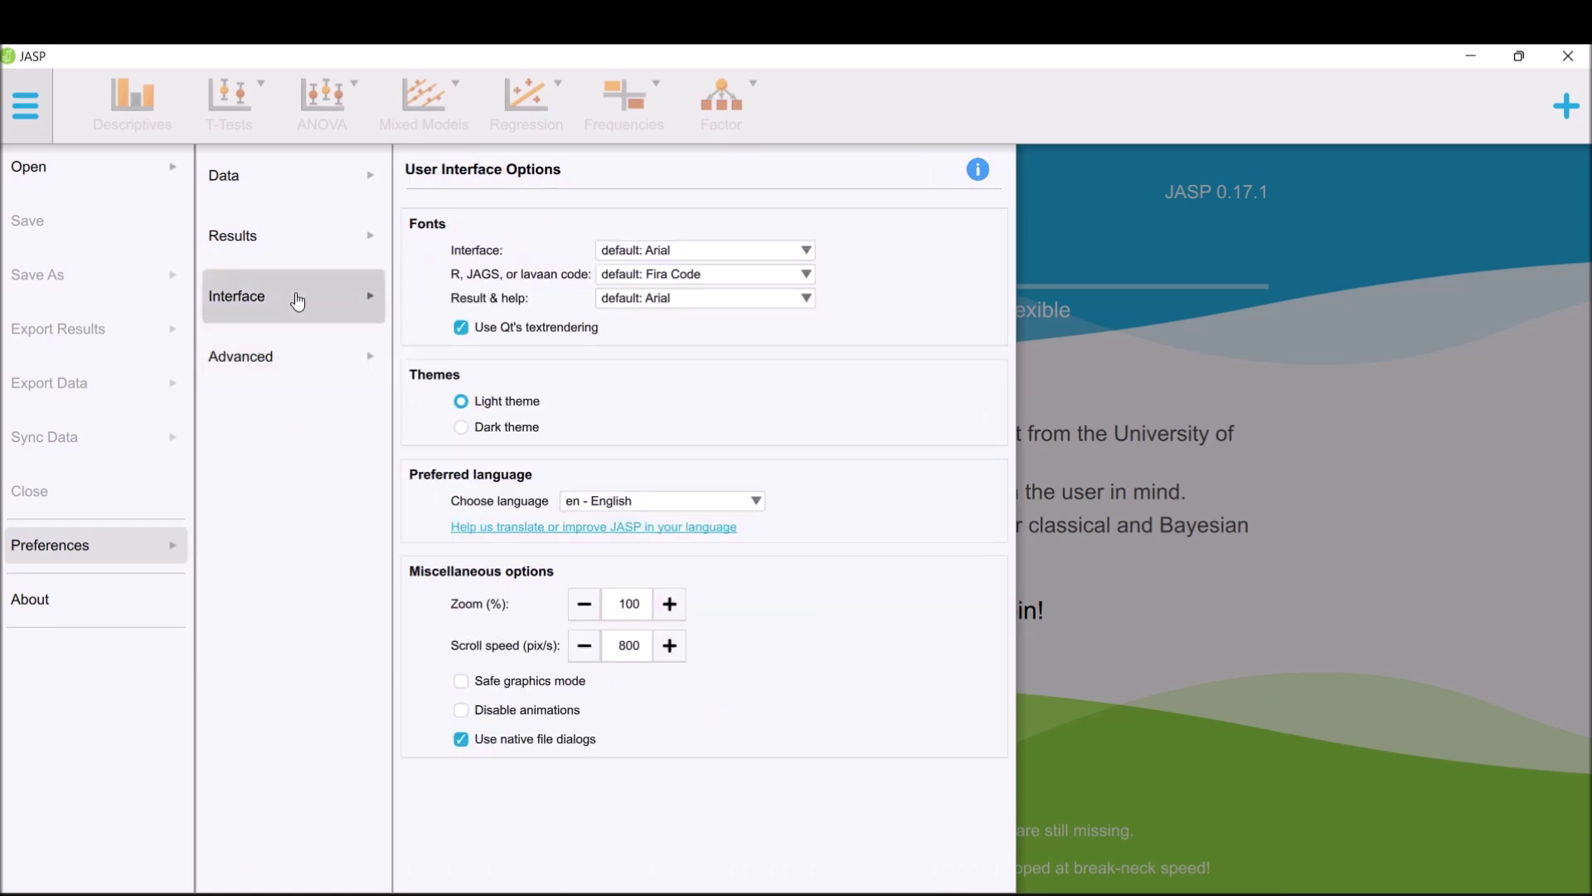
left_click(296, 240)
left_click(278, 185)
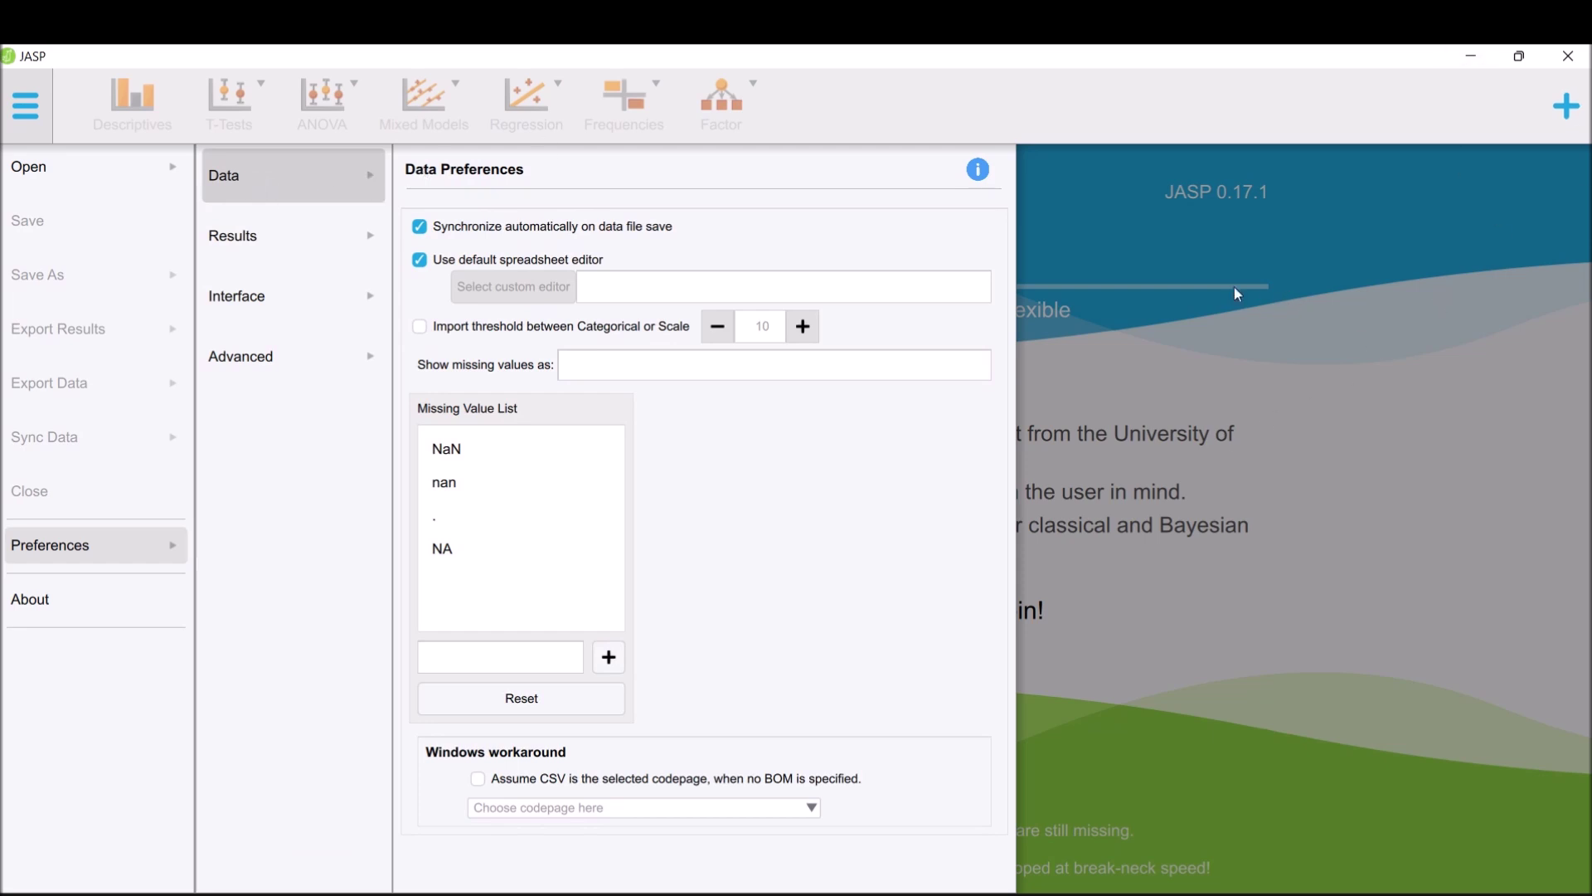
left_click(26, 106)
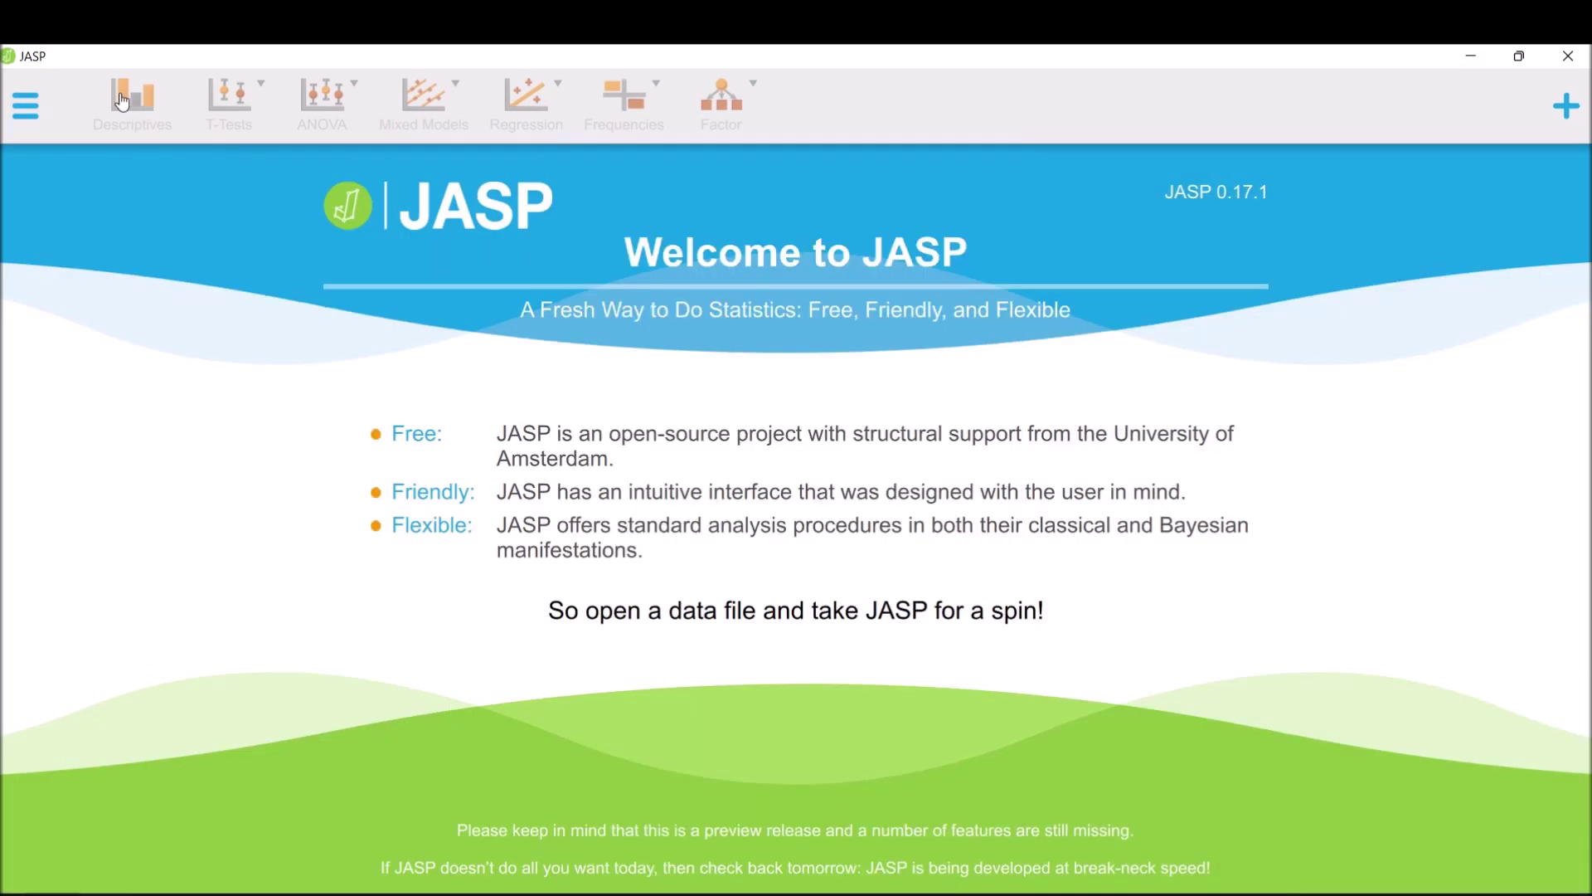
left_click(30, 108)
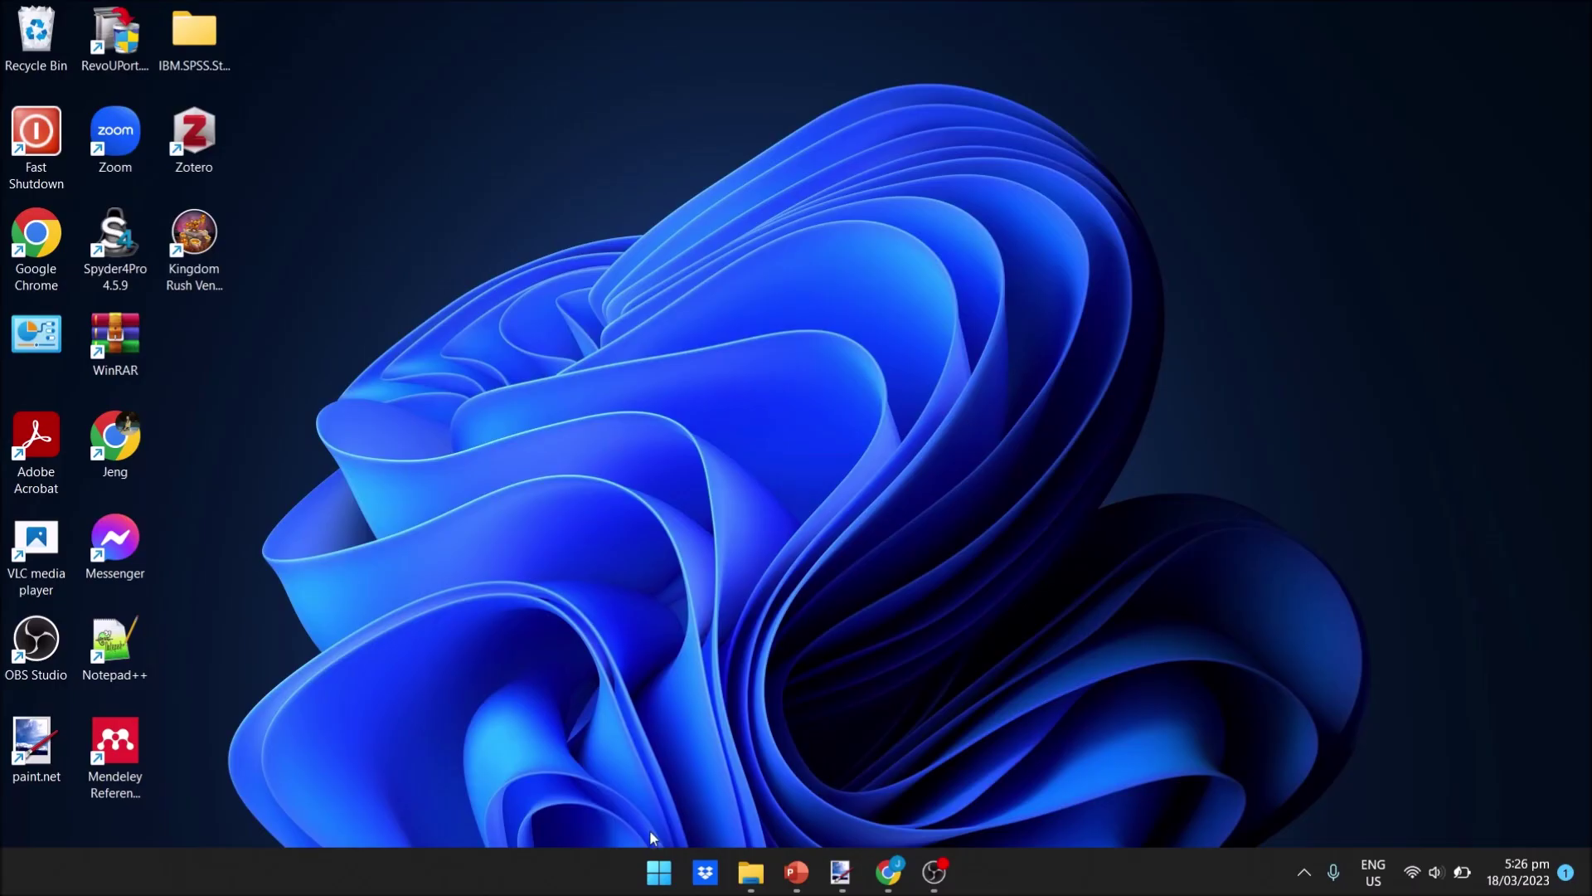
Step: Search the Start menu for 'jasp' and open the older JASP 0.16.4.0
left_click(659, 870)
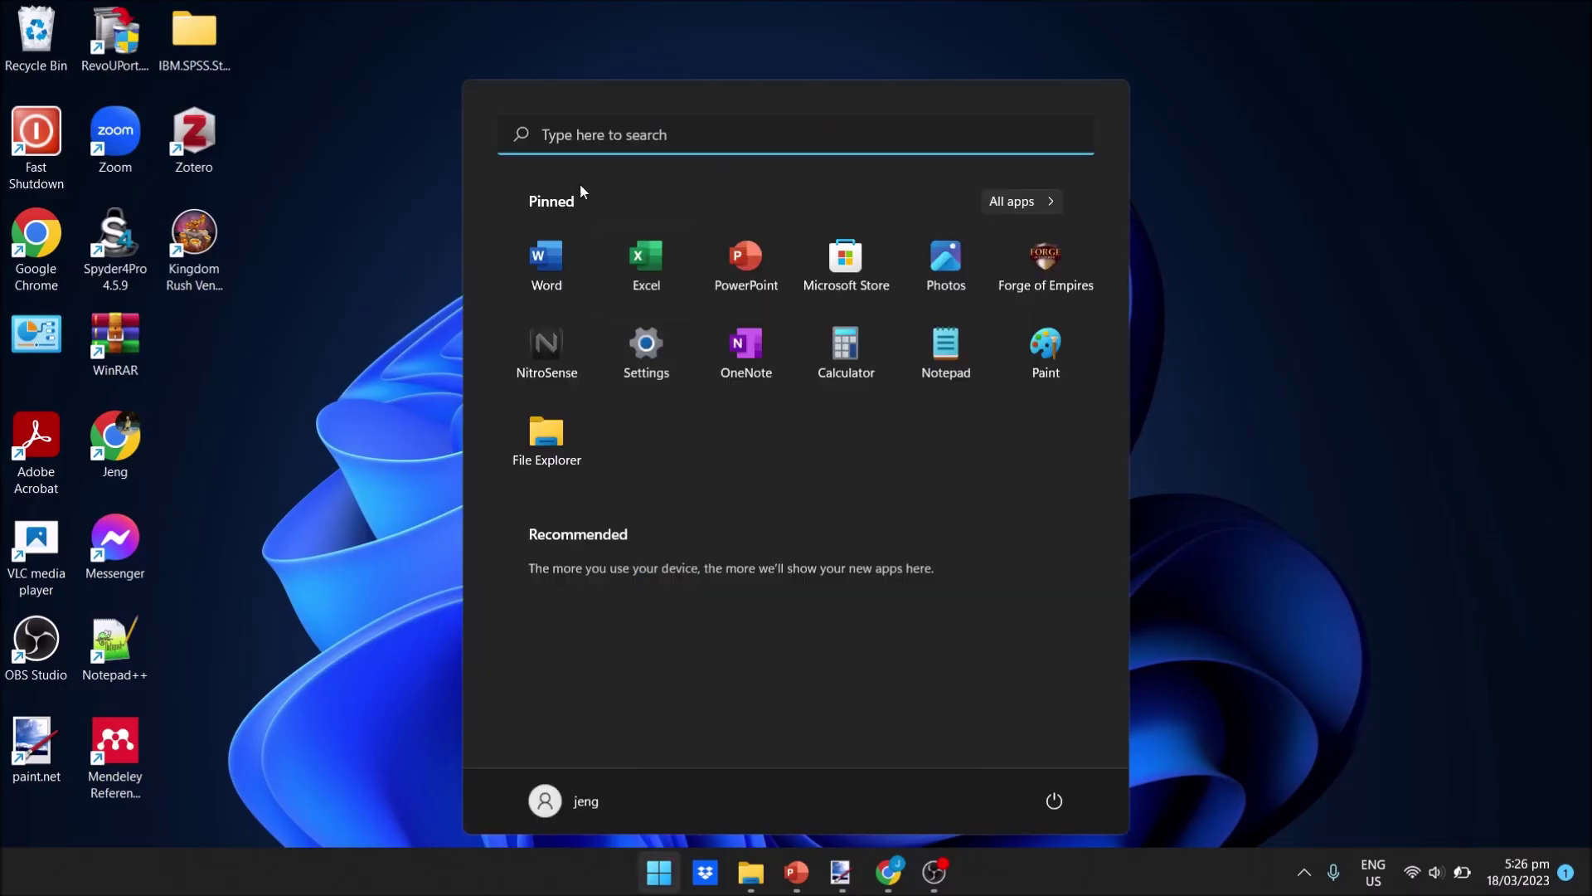
left_click(592, 133)
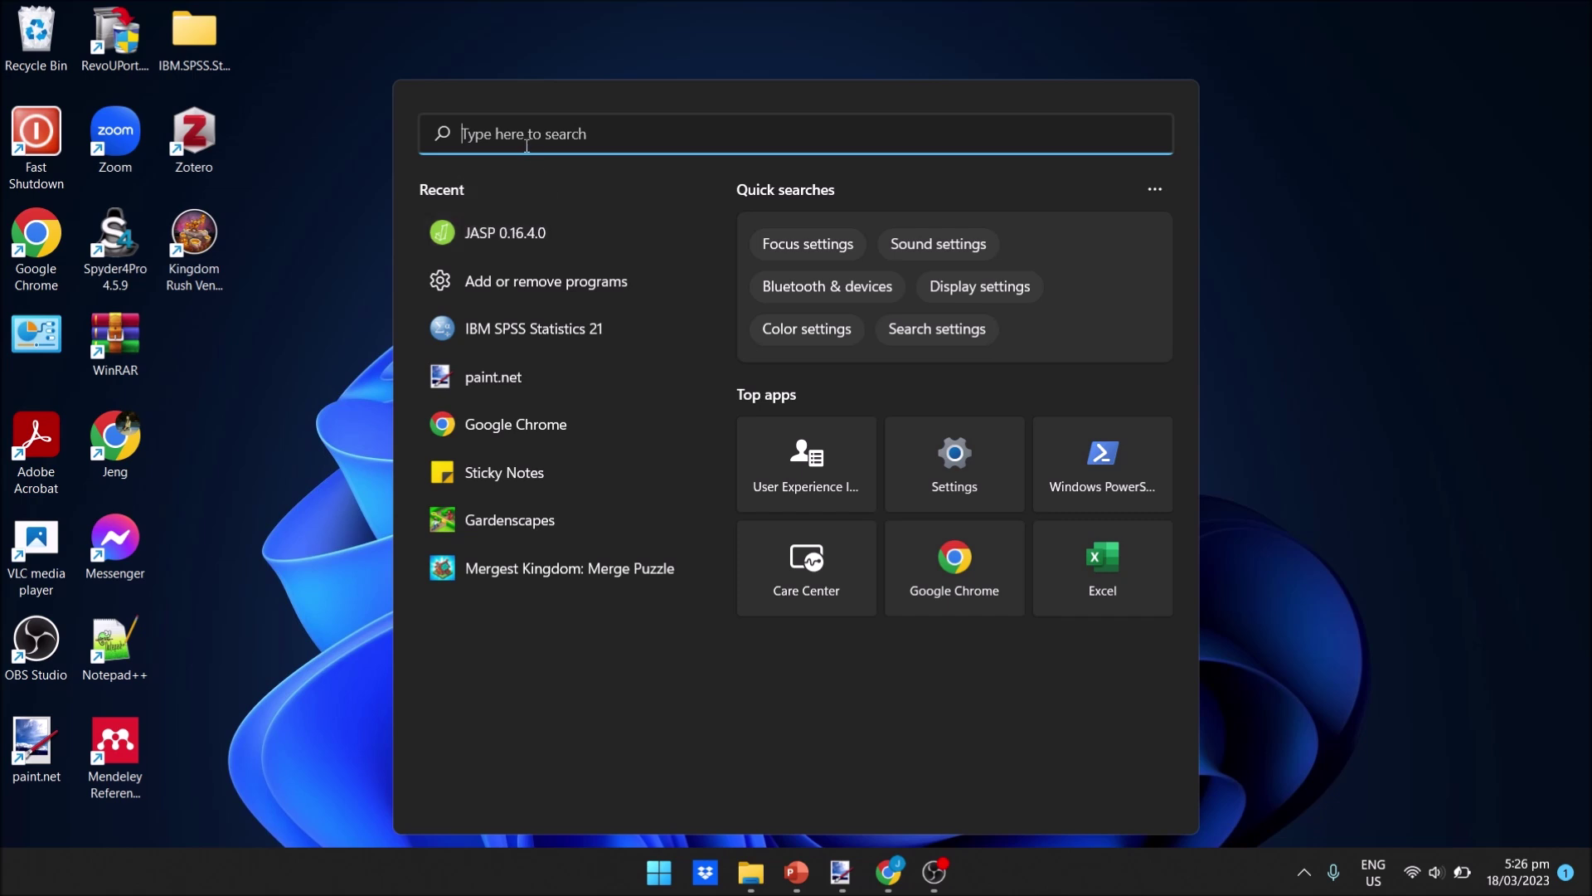
type("jasp")
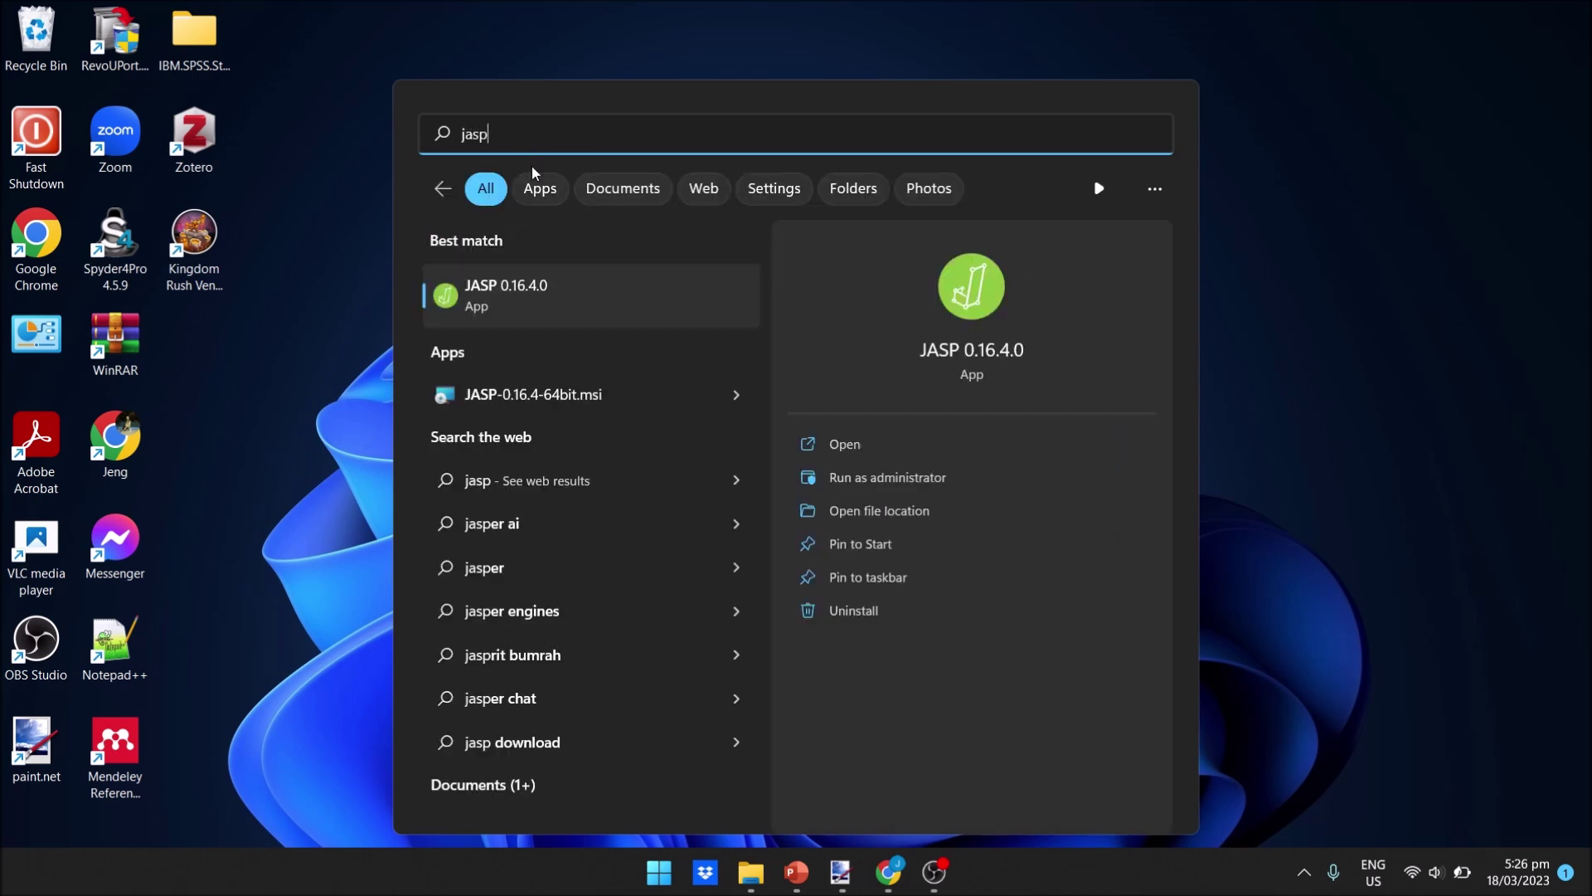
left_click(846, 442)
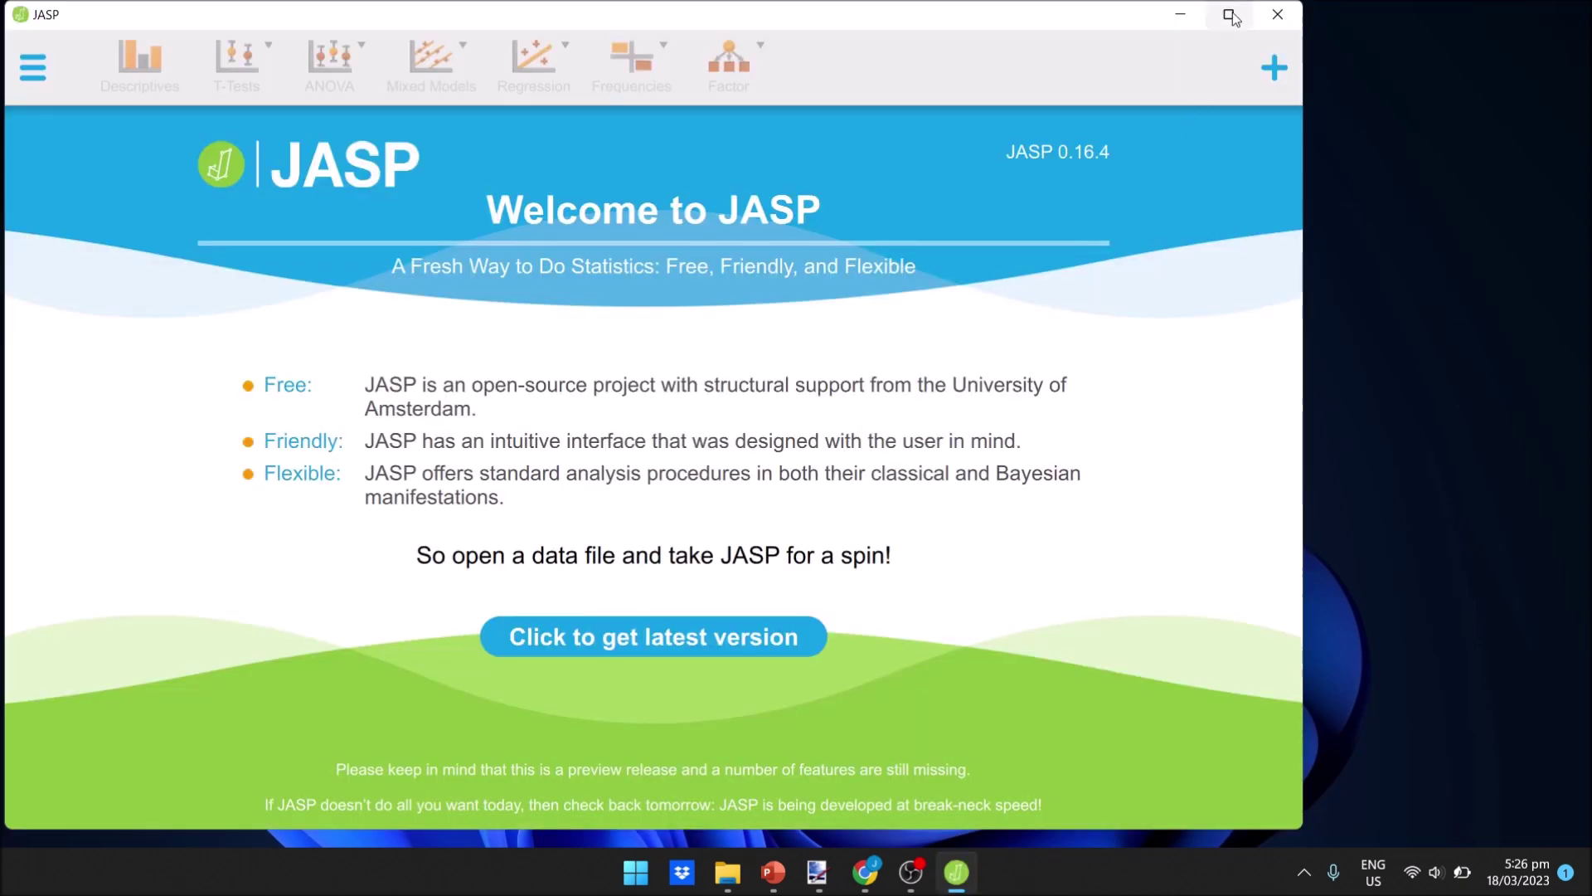
Step: Maximise the JASP 0.16.4 window and follow its 'Click to get latest version' link
double_click(1232, 17)
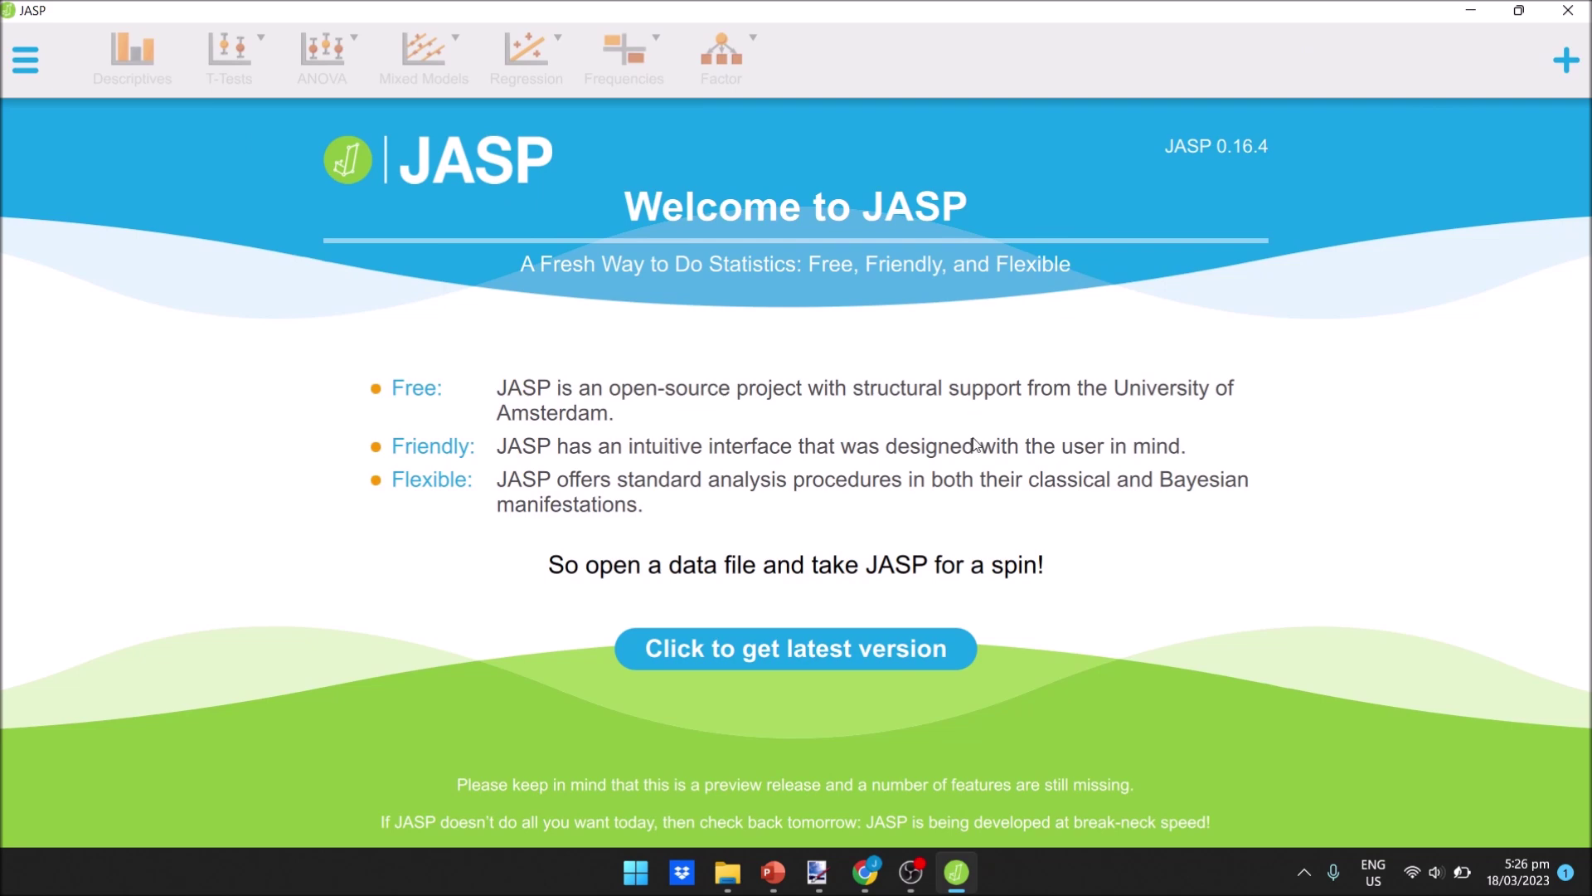
left_click(815, 658)
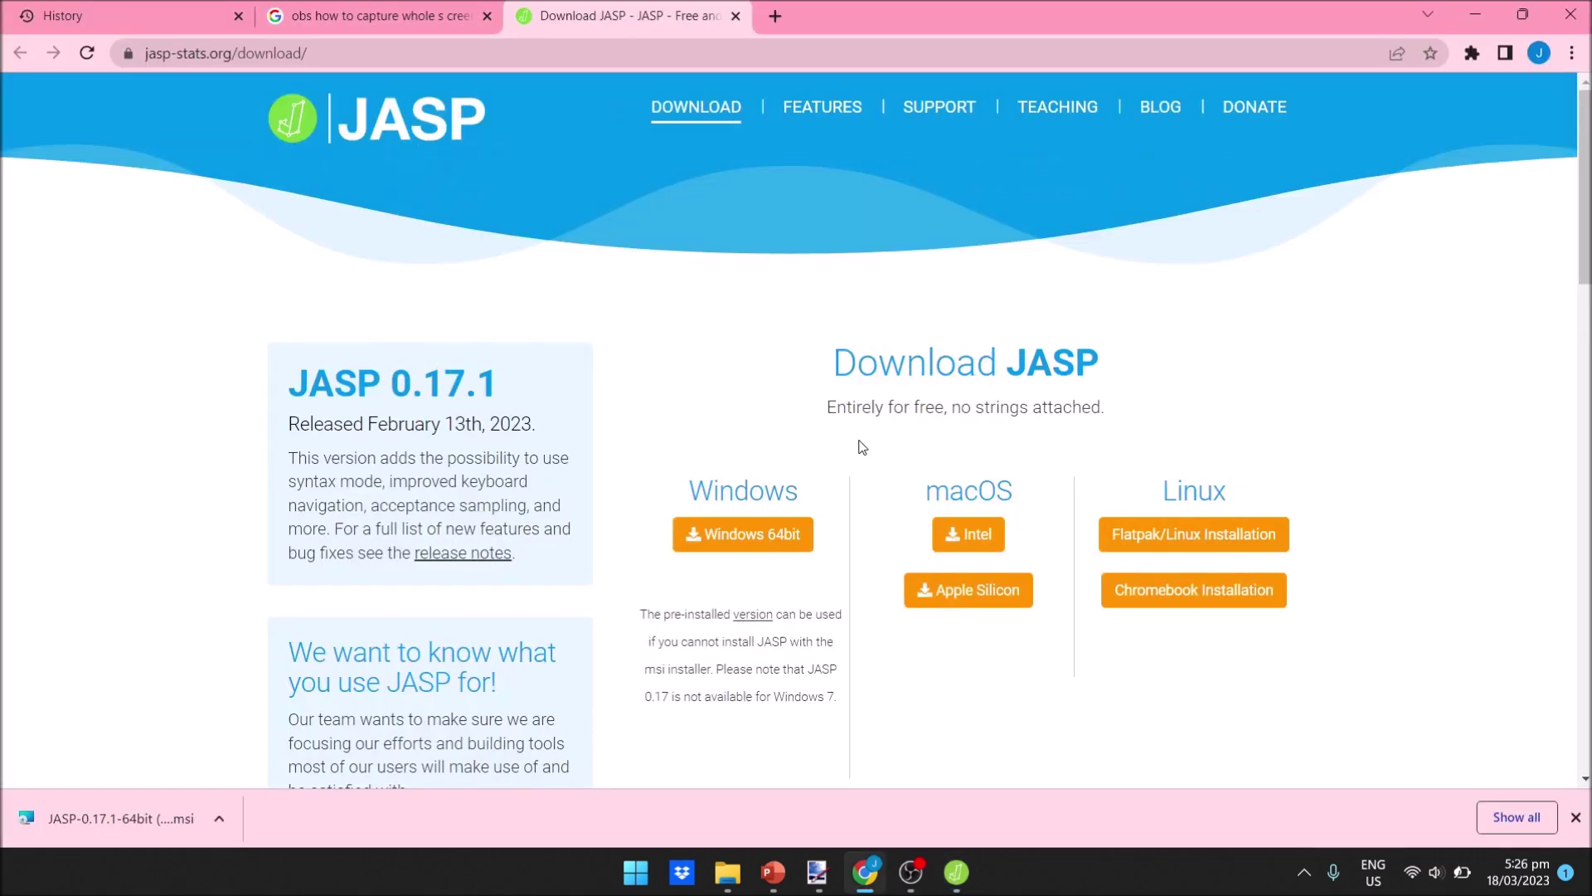
Step: Dismiss Chrome's download bar and start the JASP Windows 64bit download
left_click(1575, 817)
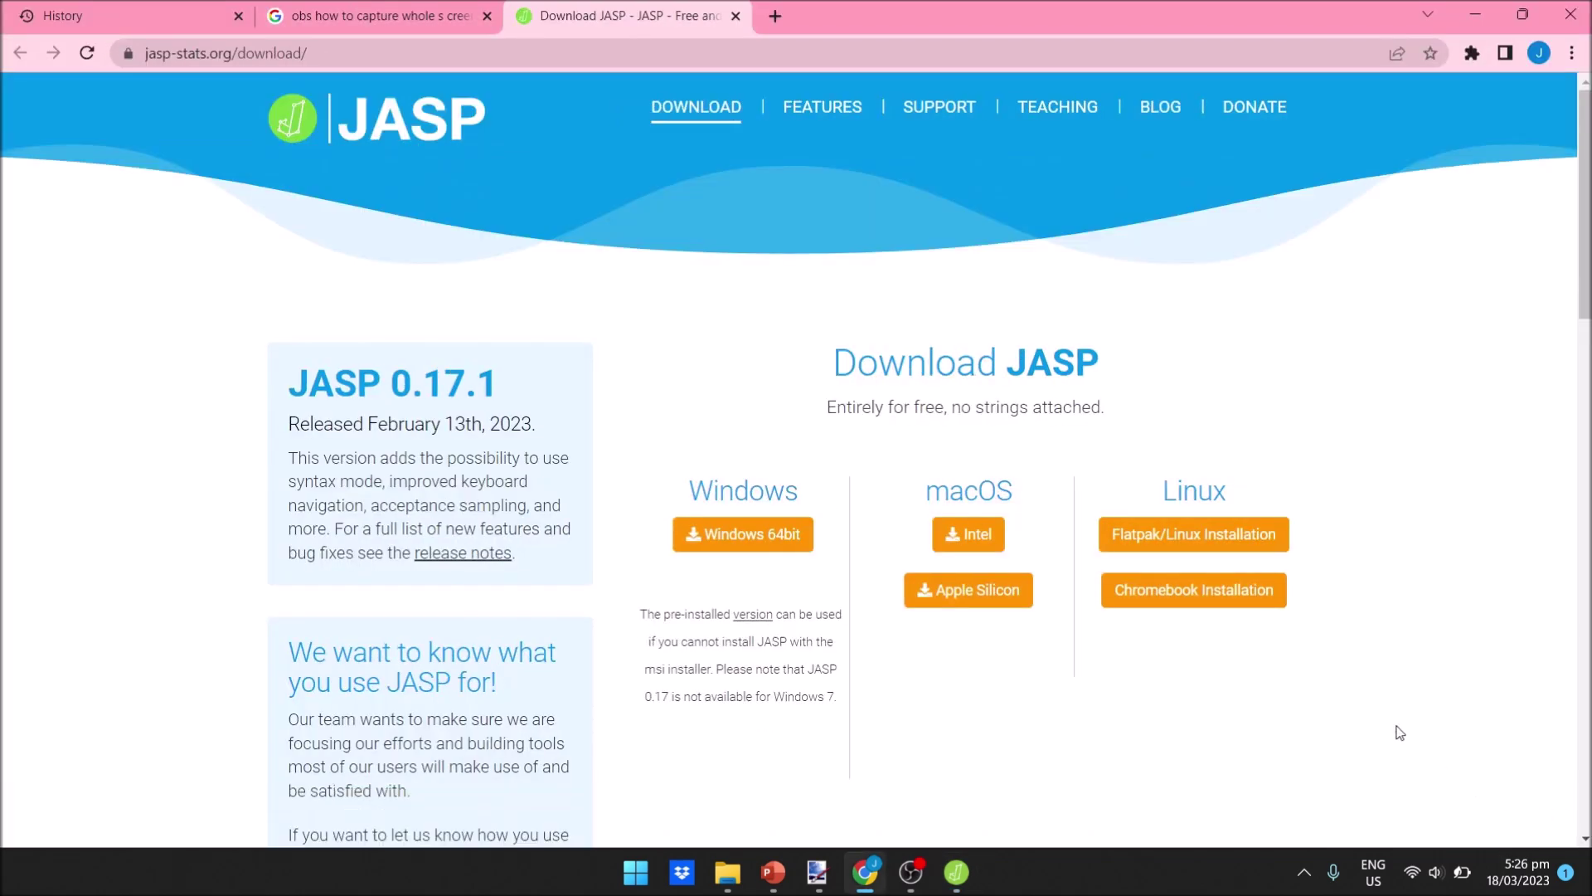
left_click(724, 539)
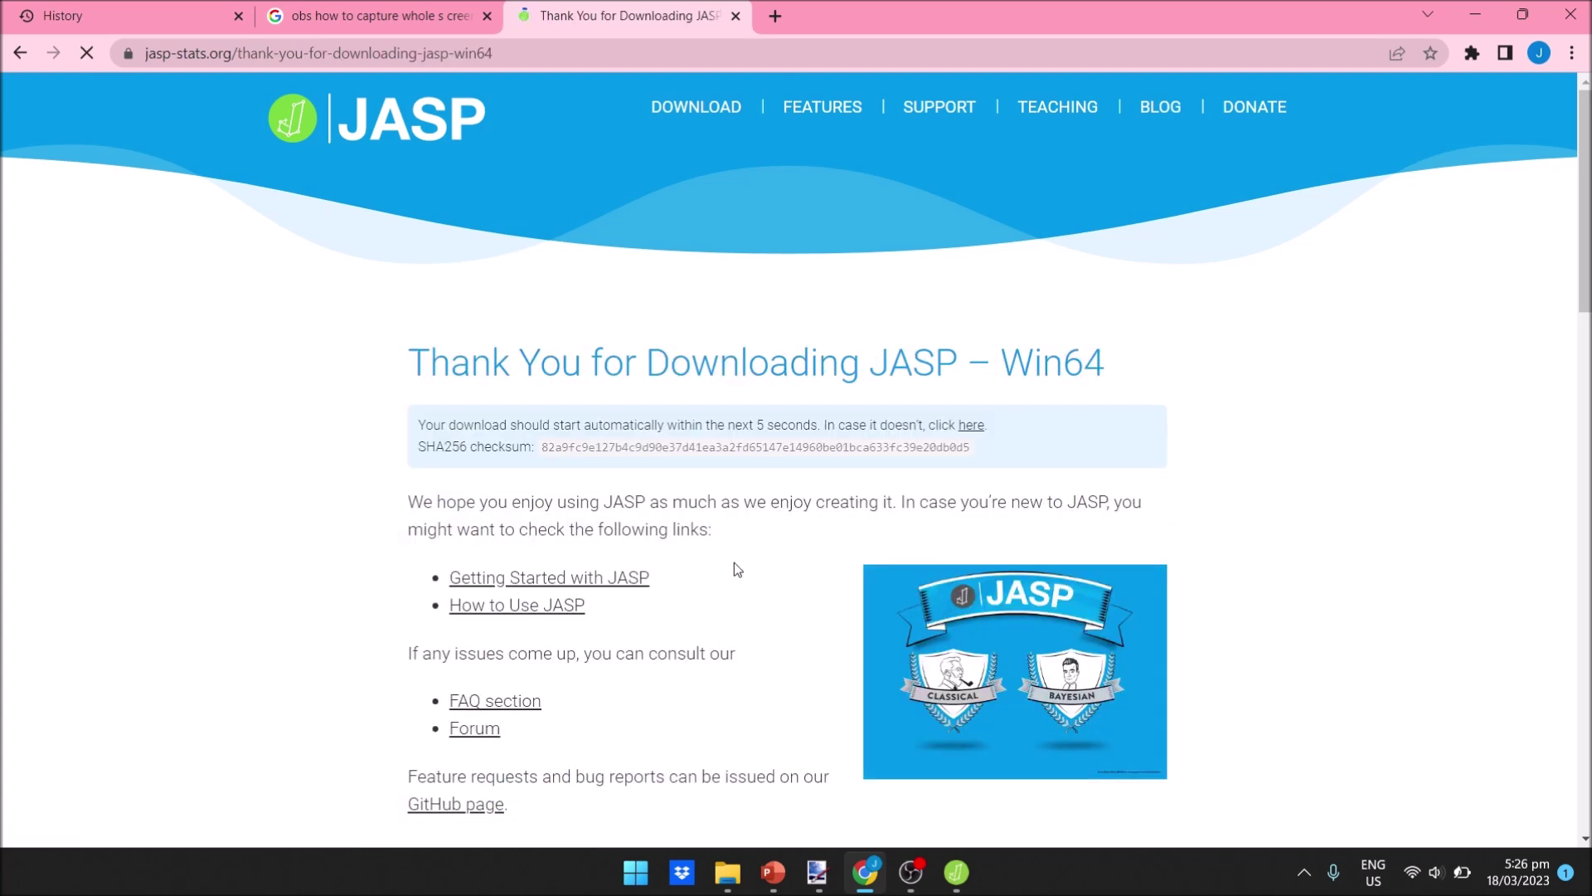